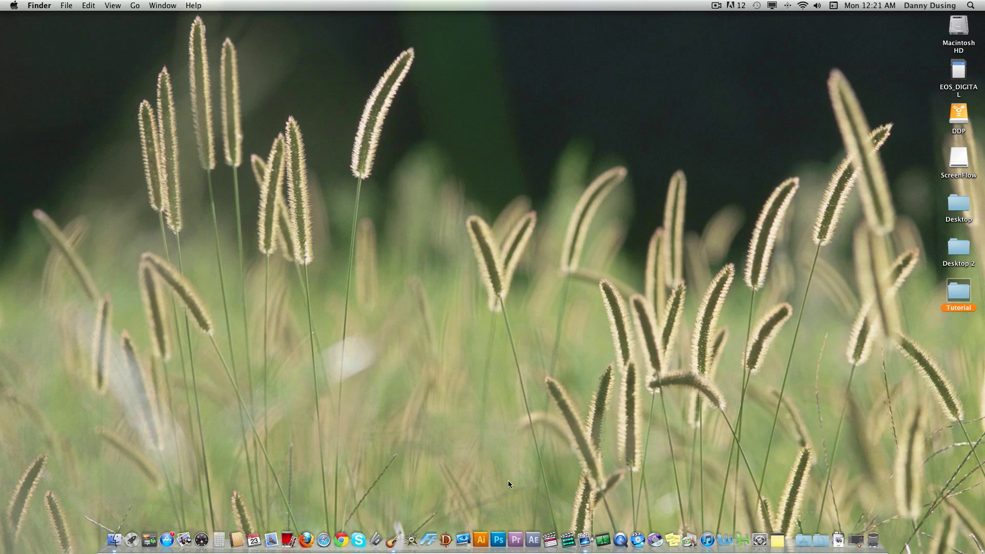
# - Launch Premiere Pro CS5.5 from the Dock and wait for its Welcome screen
pyautogui.click(517, 543)
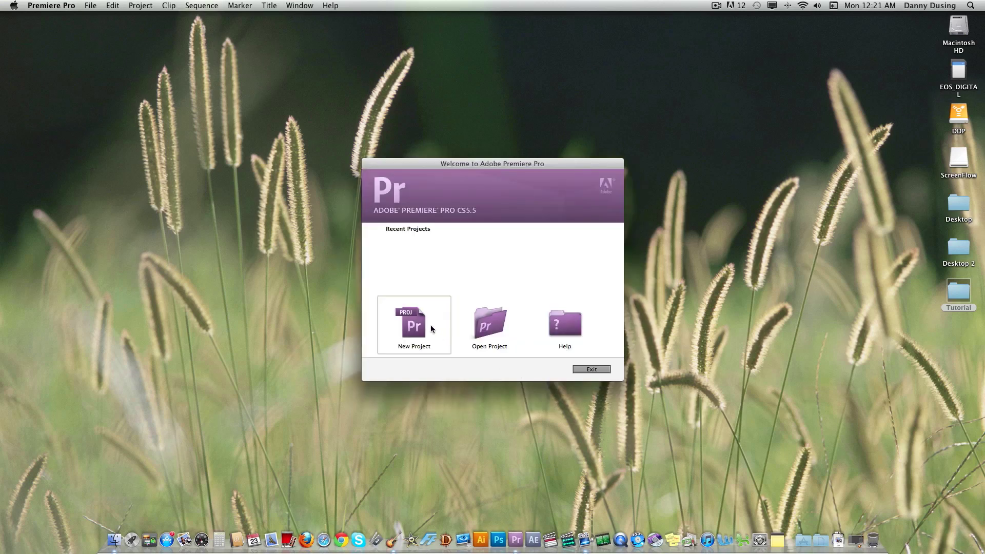
# - Create a new project named 'Tutorial' saved in the Desktop Tutorial folder
pyautogui.click(423, 329)
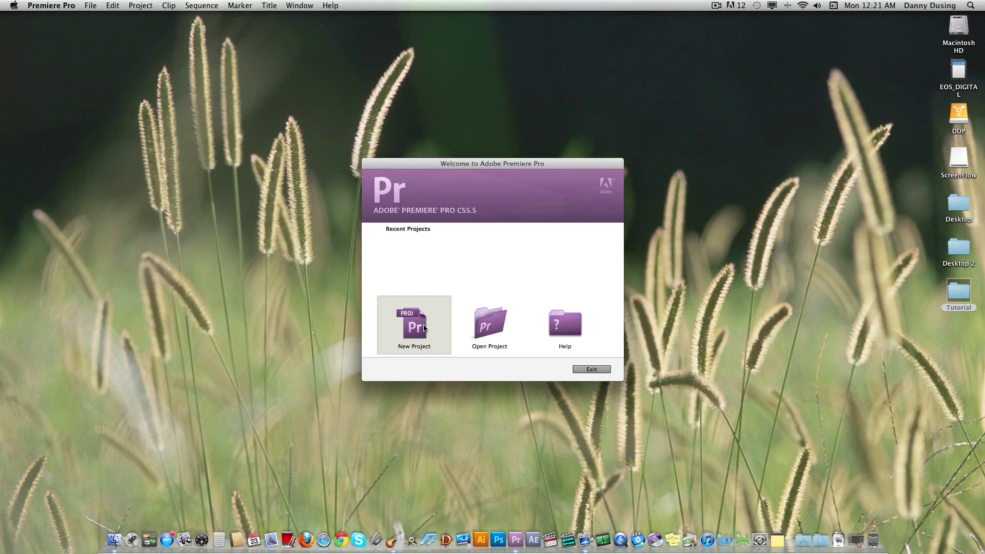
pyautogui.click(449, 310)
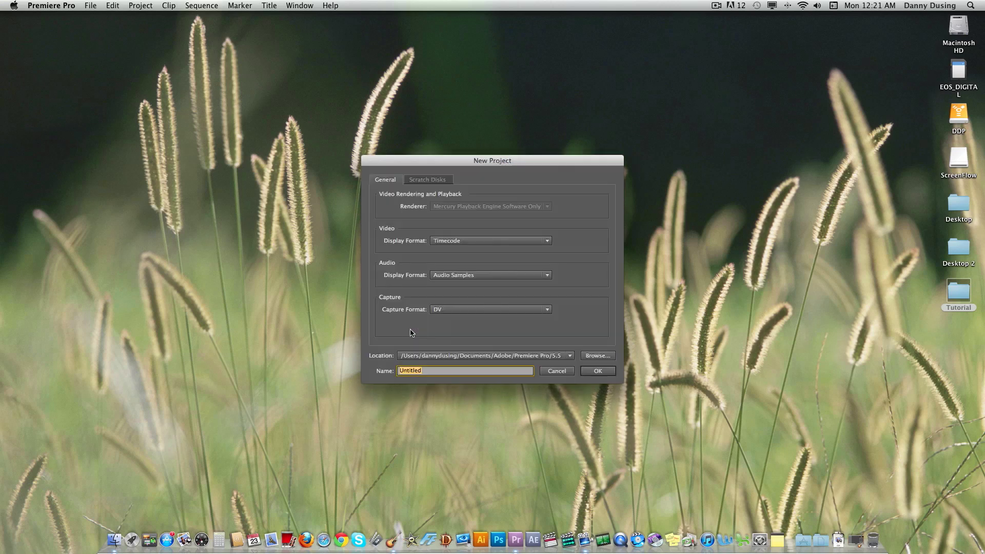
pyautogui.click(598, 355)
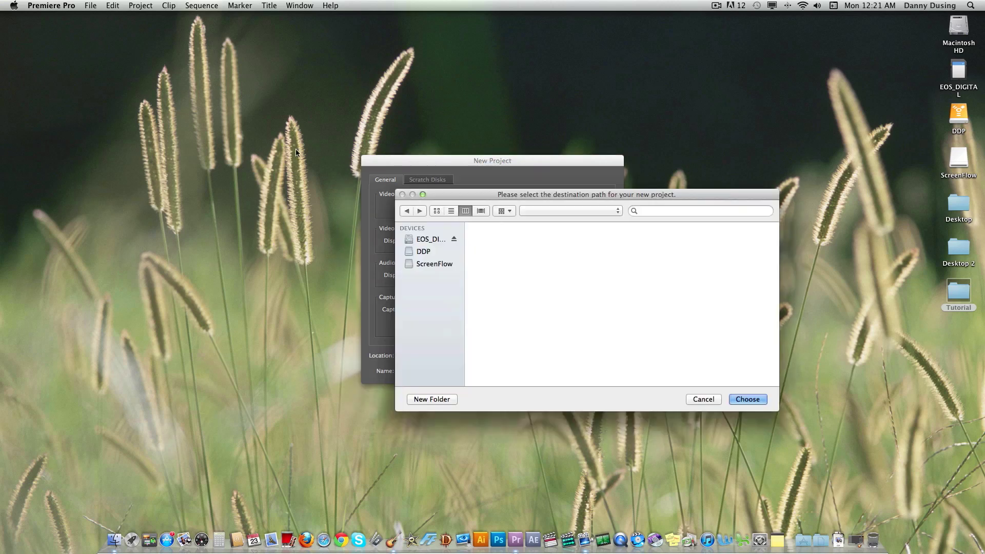
pyautogui.click(434, 252)
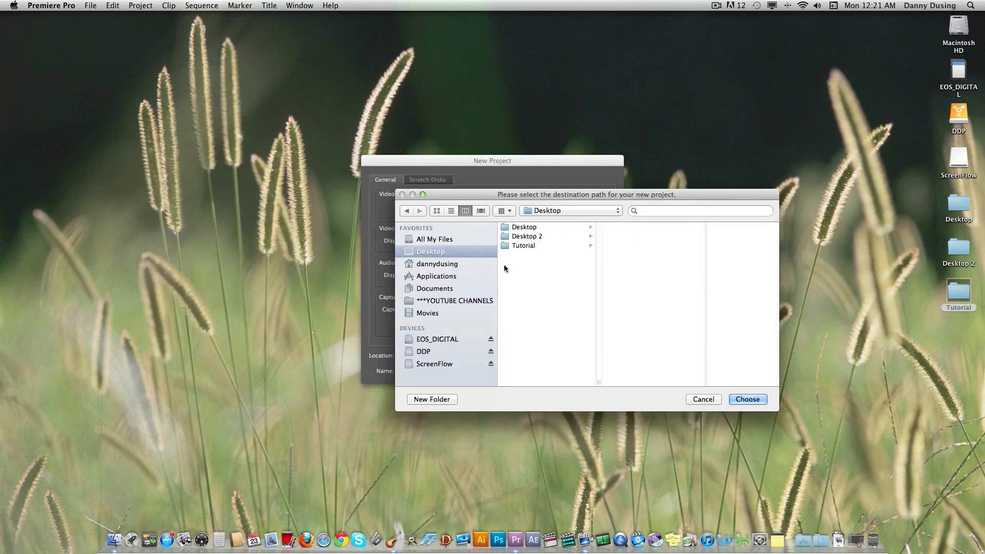
pyautogui.click(545, 246)
pyautogui.click(752, 400)
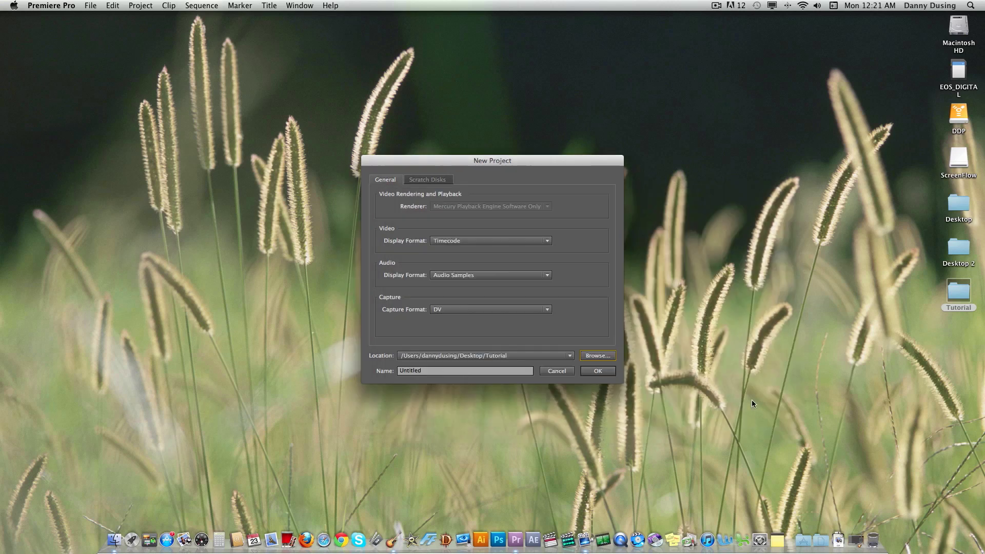
pyautogui.doubleClick(448, 372)
pyautogui.write('Tutorial')
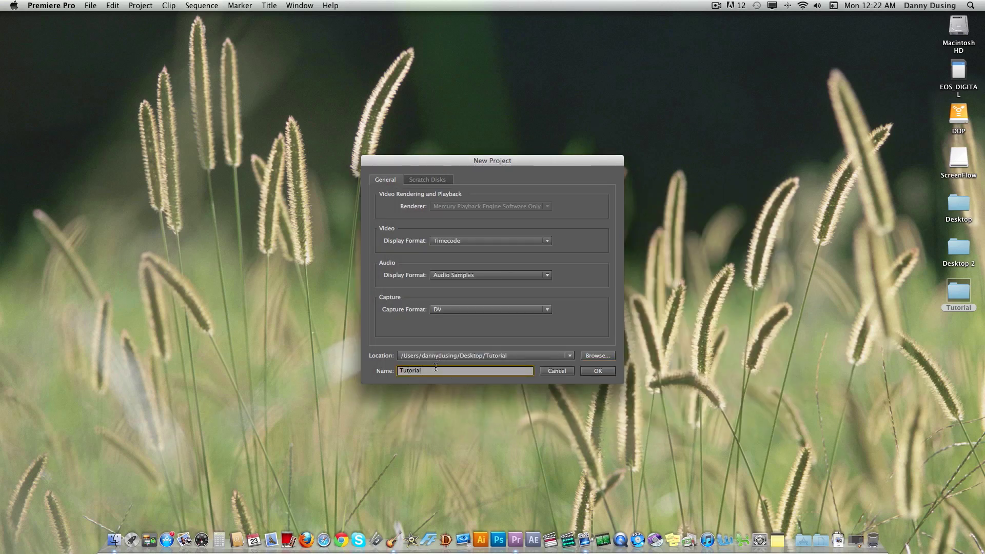
pyautogui.click(603, 375)
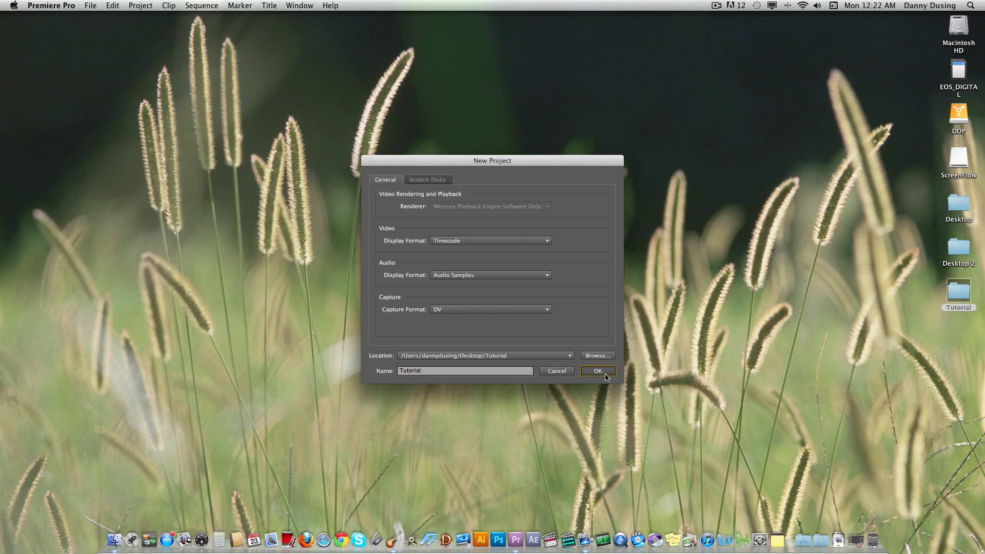
pyautogui.click(606, 378)
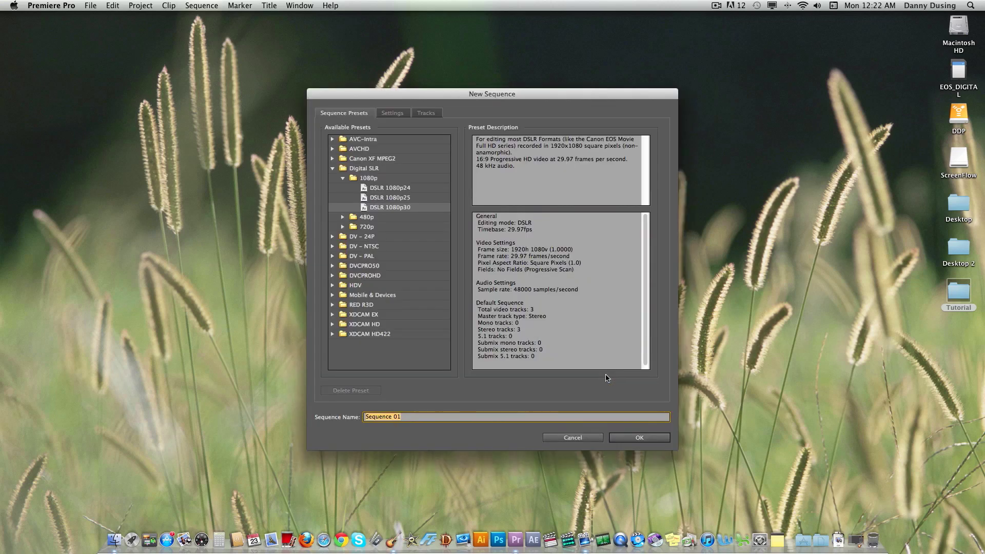
# - Browse the Digital SLR 1080p presets and pick DSLR 1080p30
pyautogui.click(343, 178)
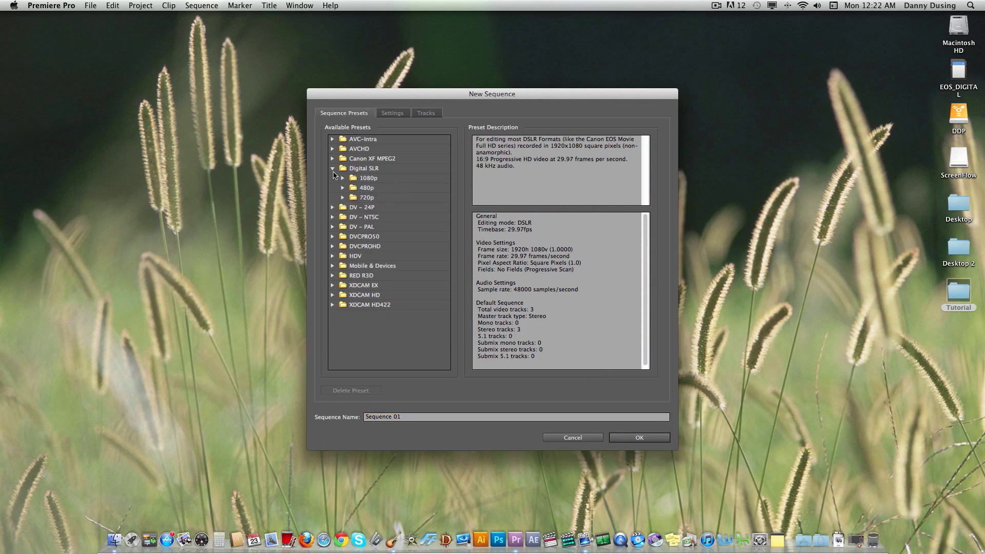
pyautogui.click(334, 170)
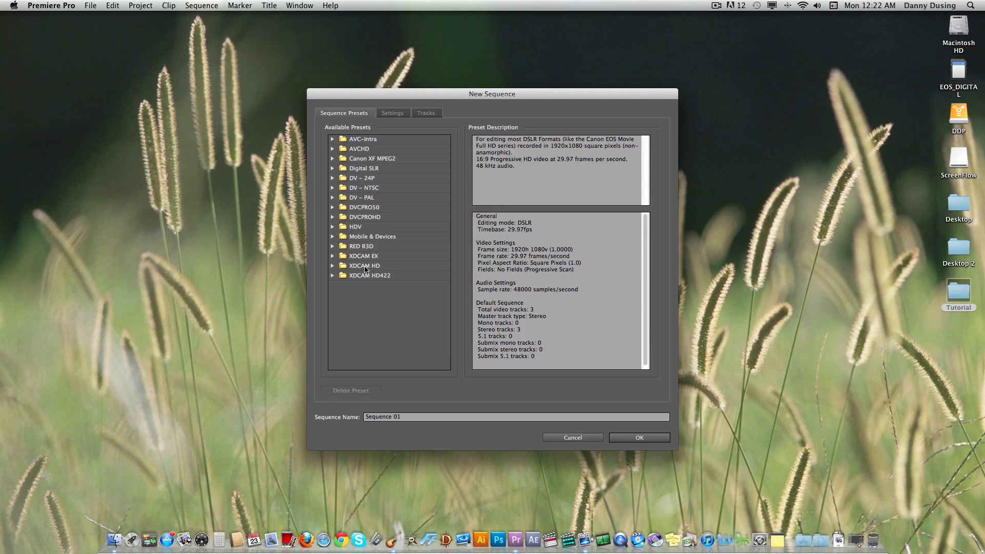
pyautogui.click(333, 169)
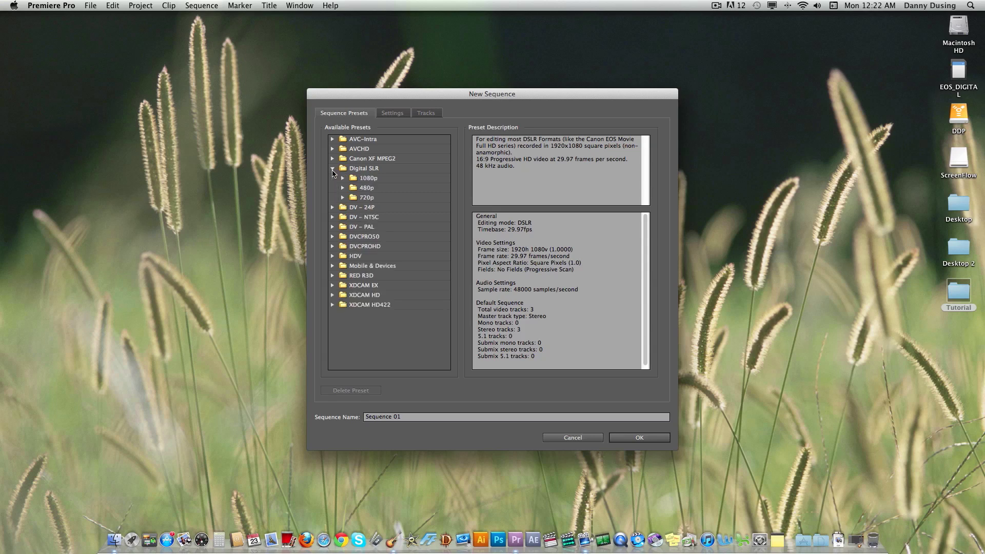
pyautogui.click(373, 181)
pyautogui.click(370, 200)
pyautogui.click(371, 191)
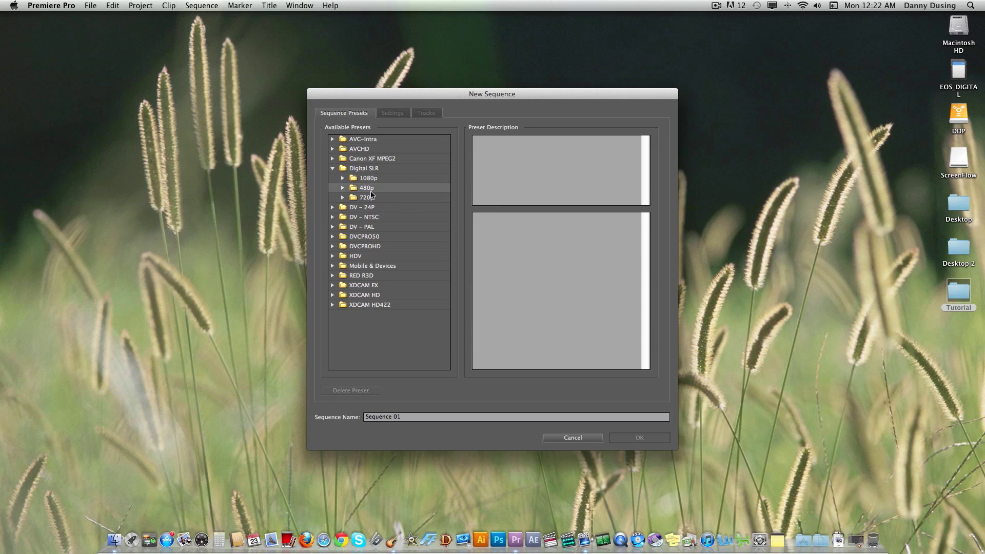
pyautogui.click(343, 179)
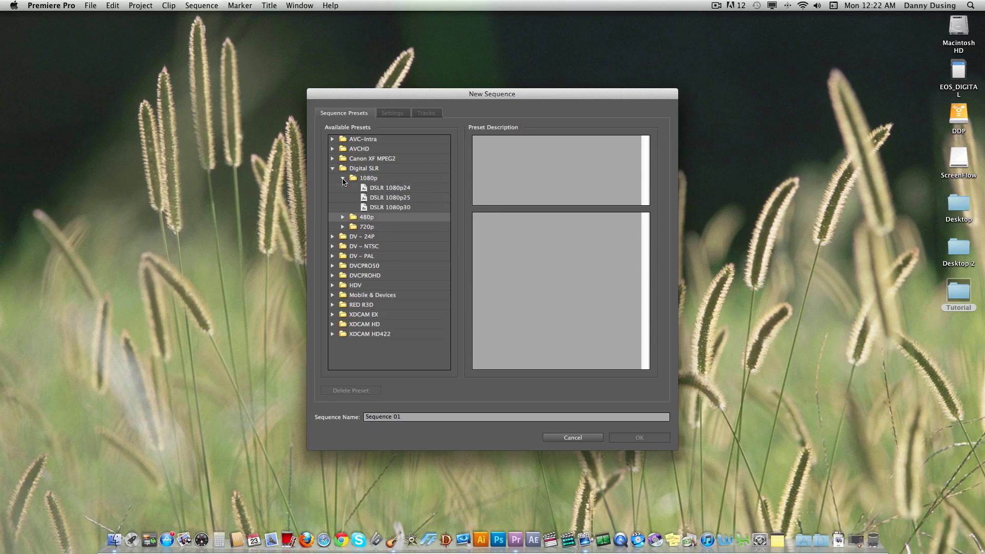
pyautogui.click(379, 190)
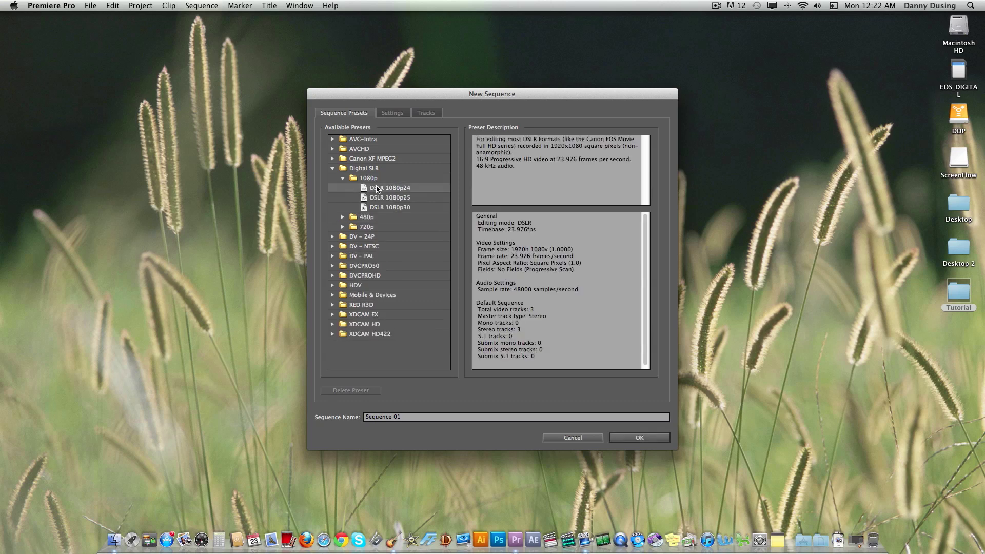
pyautogui.click(409, 201)
pyautogui.click(409, 208)
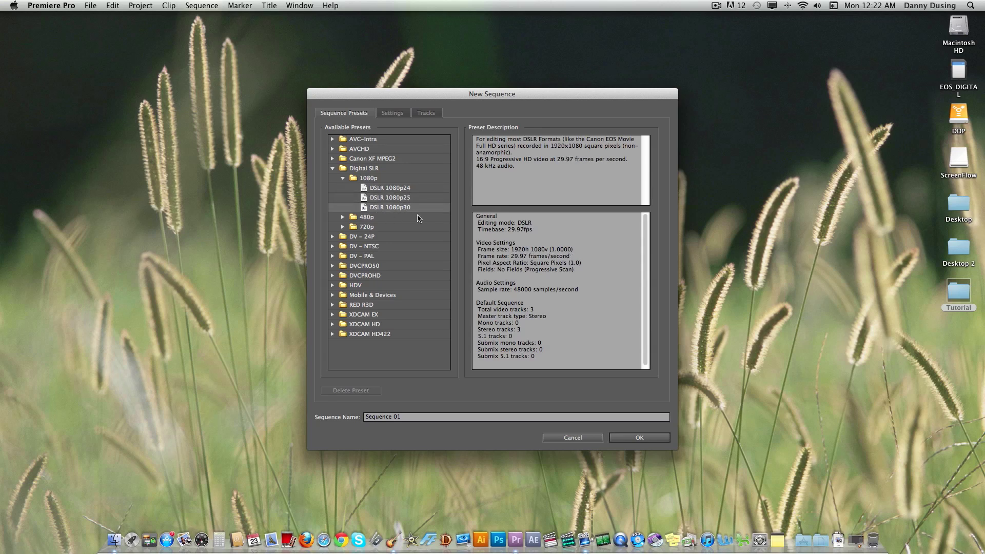
# - Compare the DSLR 720p presets, then settle back on DSLR 1080p30 (1920x1080, 29.97 fps)
pyautogui.click(342, 228)
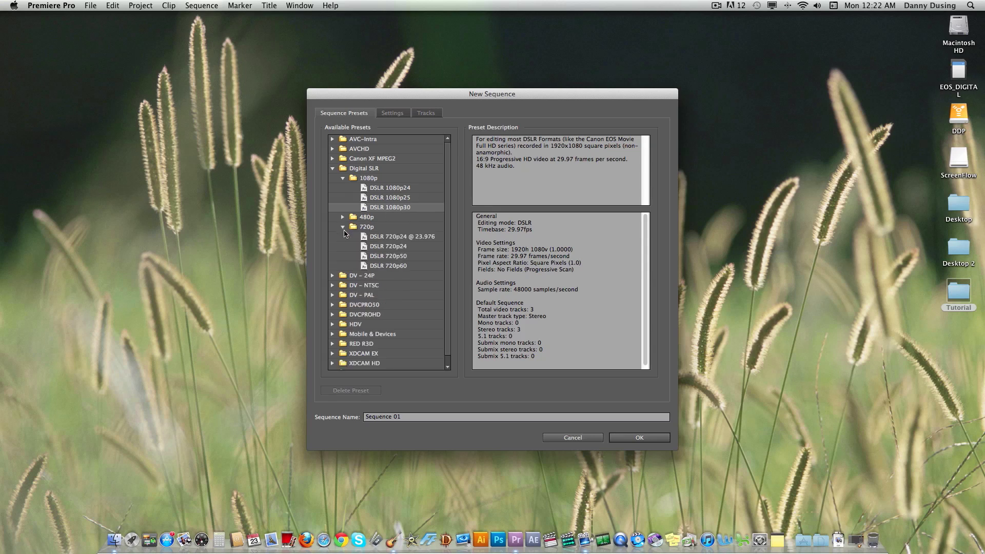
pyautogui.click(402, 267)
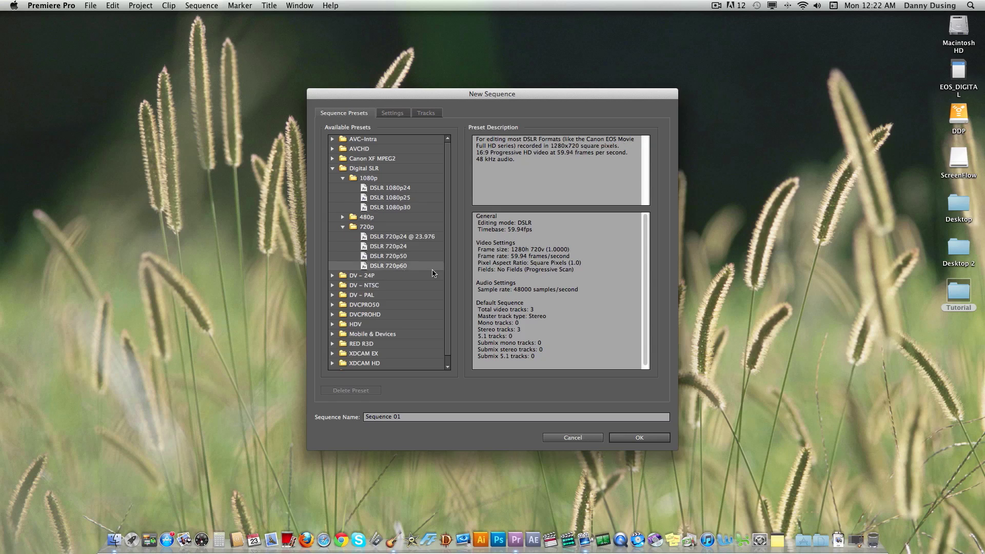
pyautogui.click(402, 238)
pyautogui.click(411, 266)
pyautogui.click(344, 227)
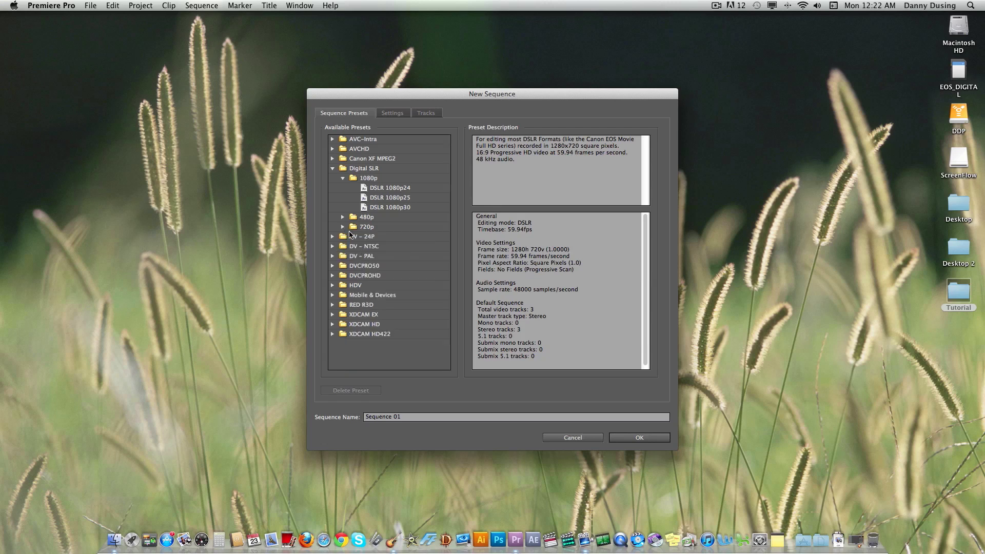
pyautogui.click(400, 209)
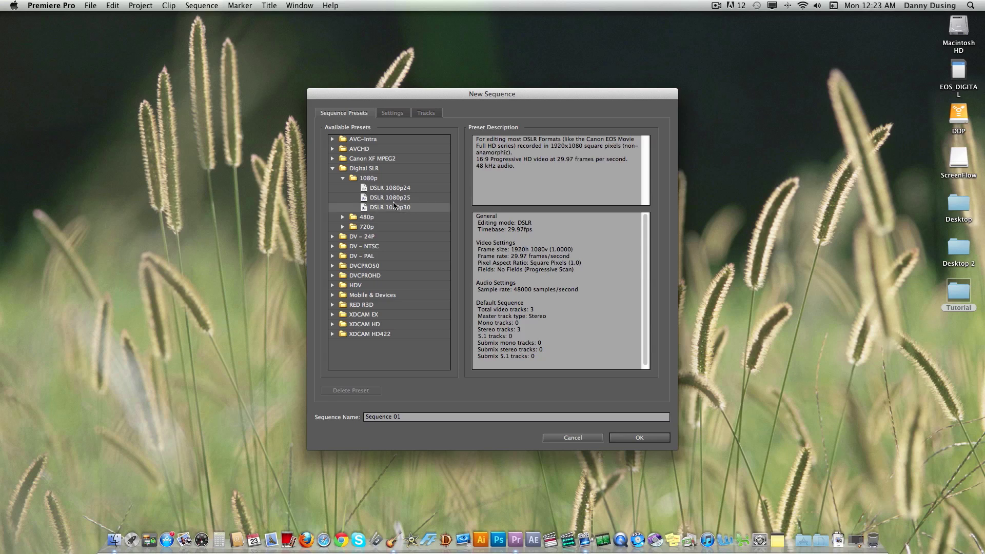
# - In the sequence Settings, set the audio sample rate to 44100 Hz
pyautogui.click(391, 115)
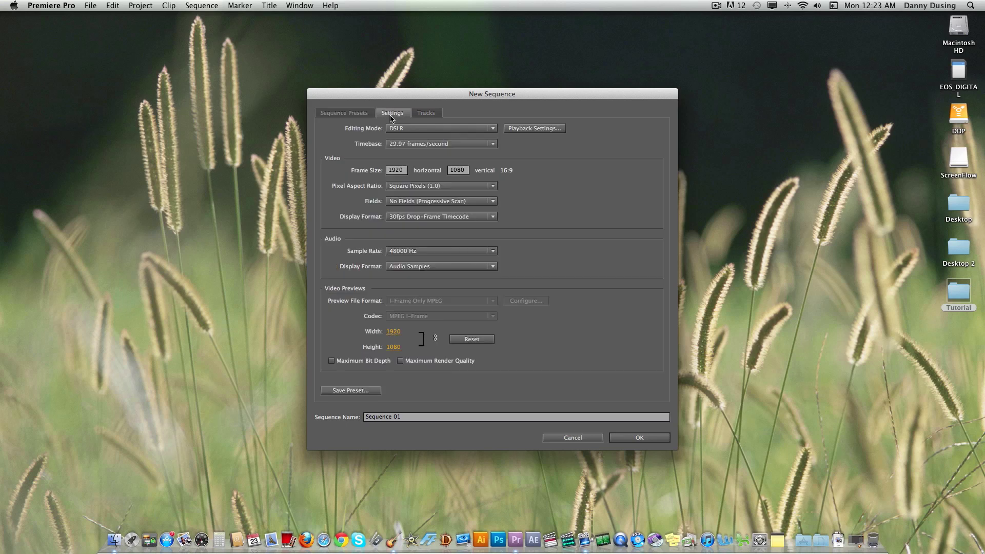
pyautogui.click(401, 253)
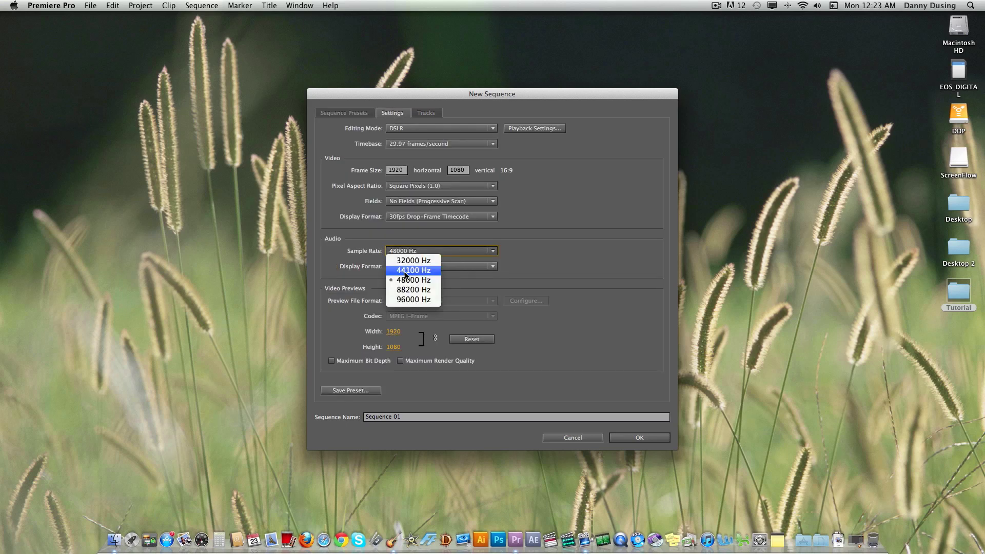
pyautogui.click(408, 271)
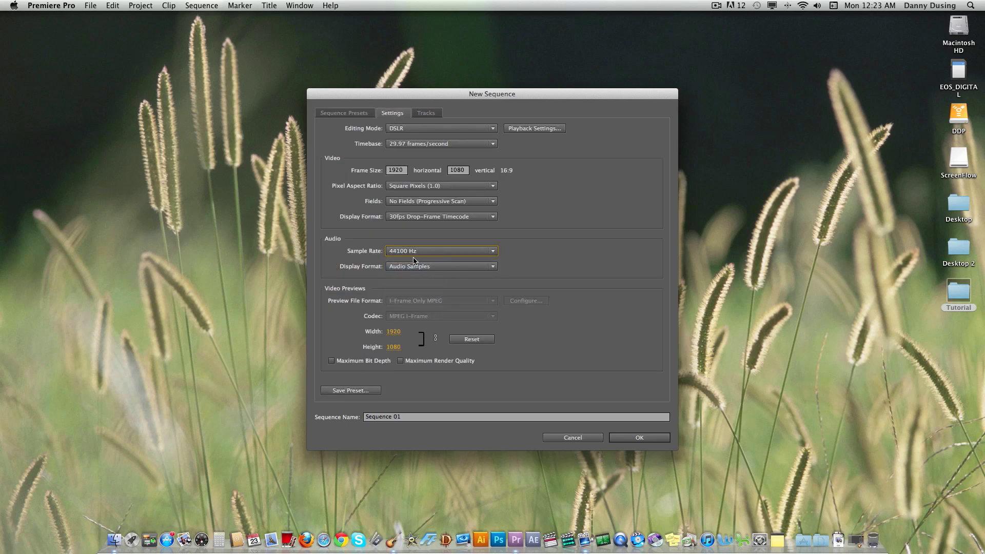
pyautogui.click(413, 252)
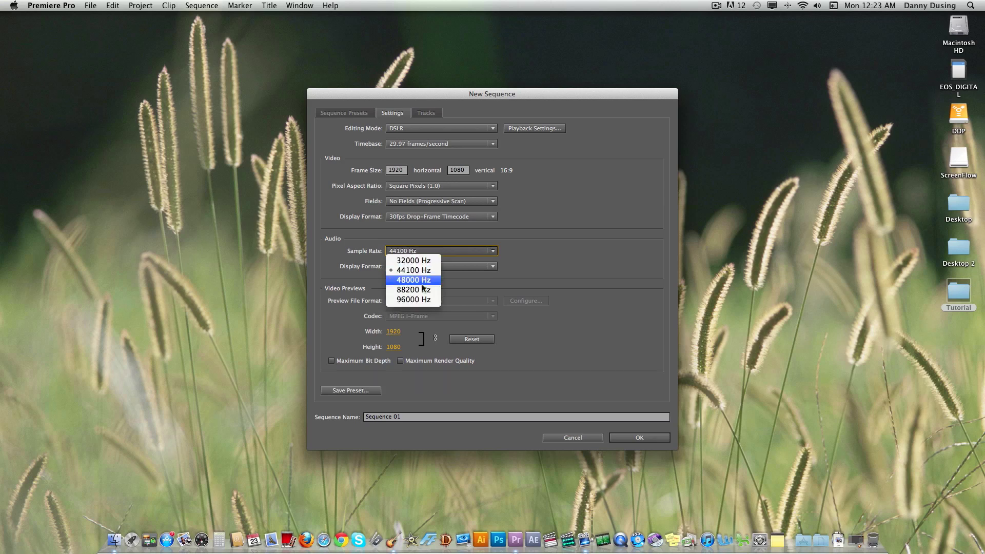
pyautogui.click(539, 227)
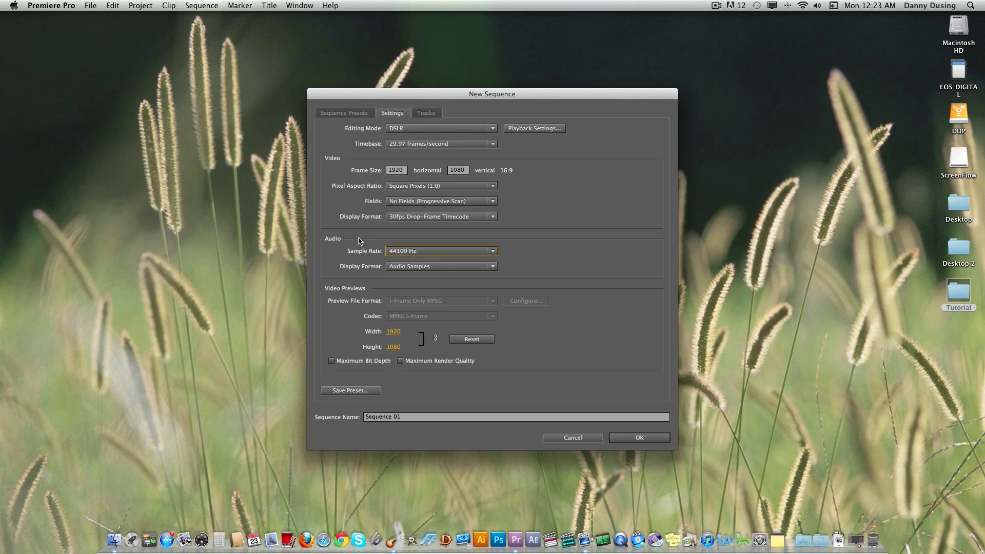
pyautogui.click(429, 251)
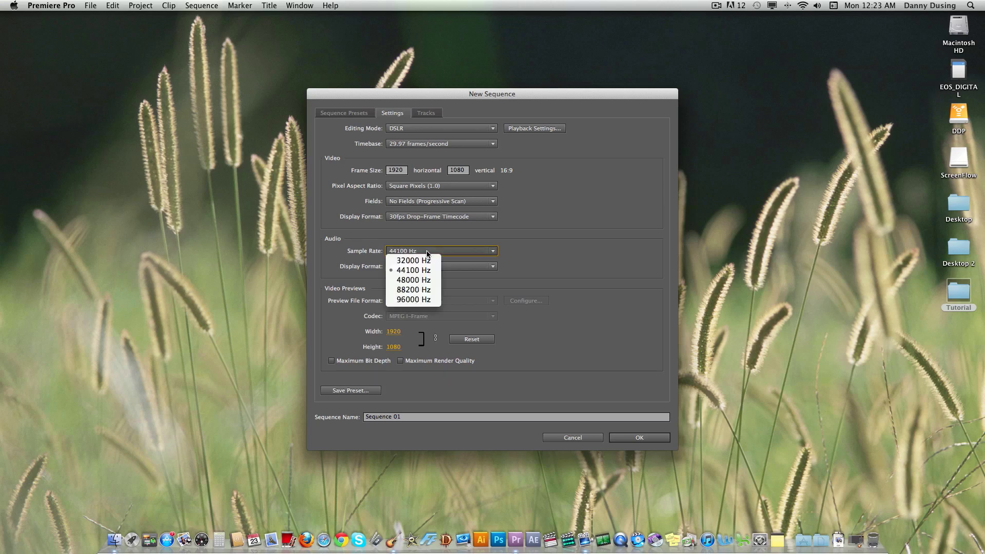
pyautogui.click(585, 255)
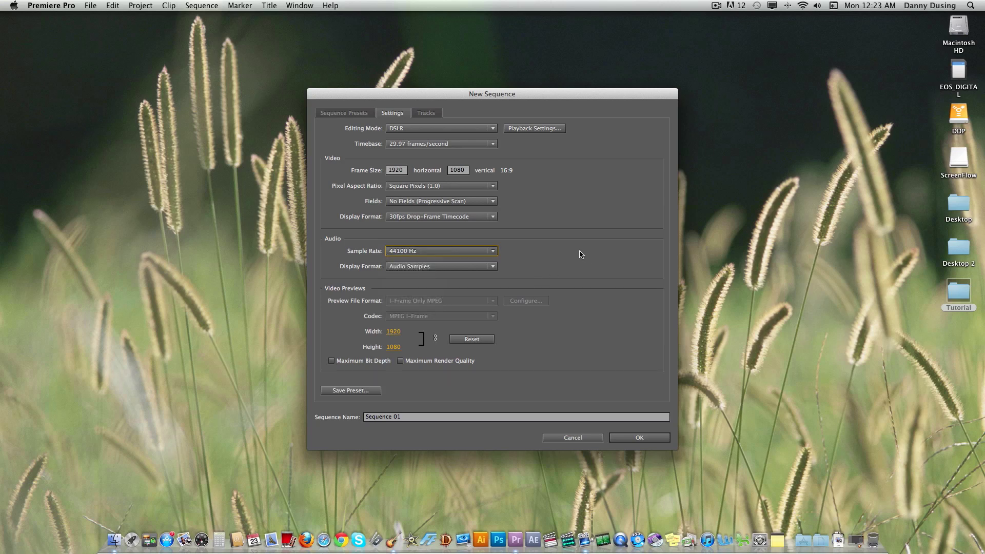
pyautogui.click(451, 252)
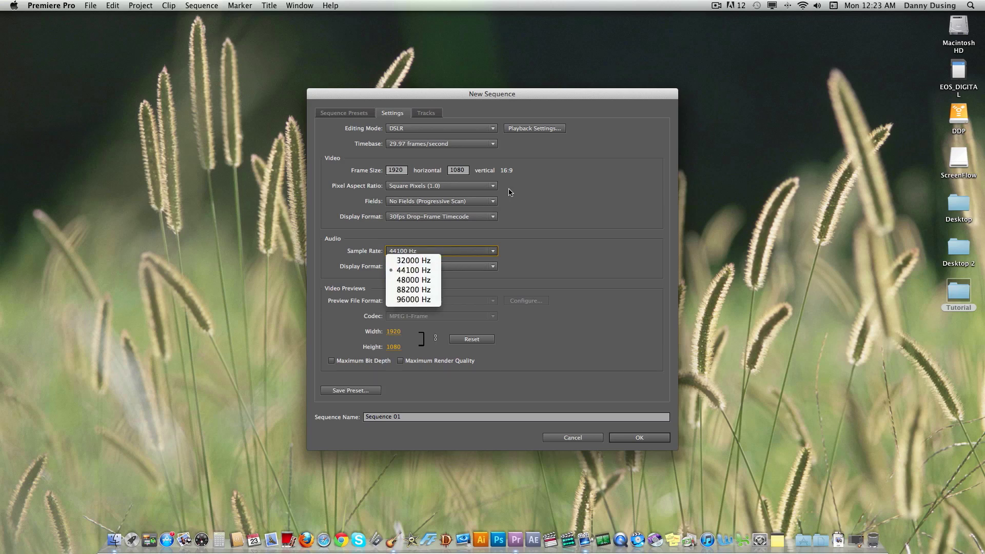
pyautogui.click(553, 231)
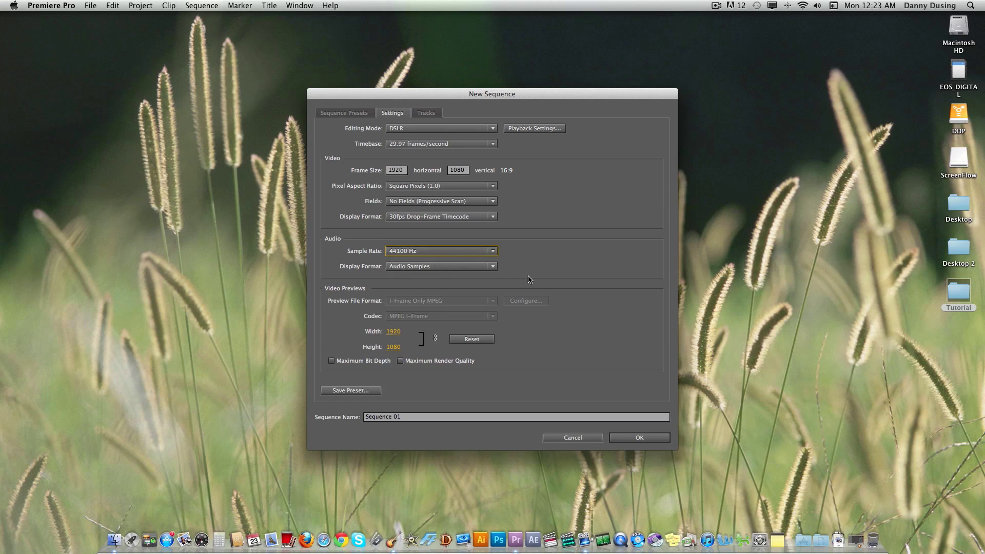
# - Keep the timebase at 29.97 frames/second and create Sequence 01
pyautogui.moveTo(413, 417)
pyautogui.mouseDown()
pyautogui.moveTo(349, 417)
pyautogui.moveTo(400, 417)
pyautogui.mouseUp()
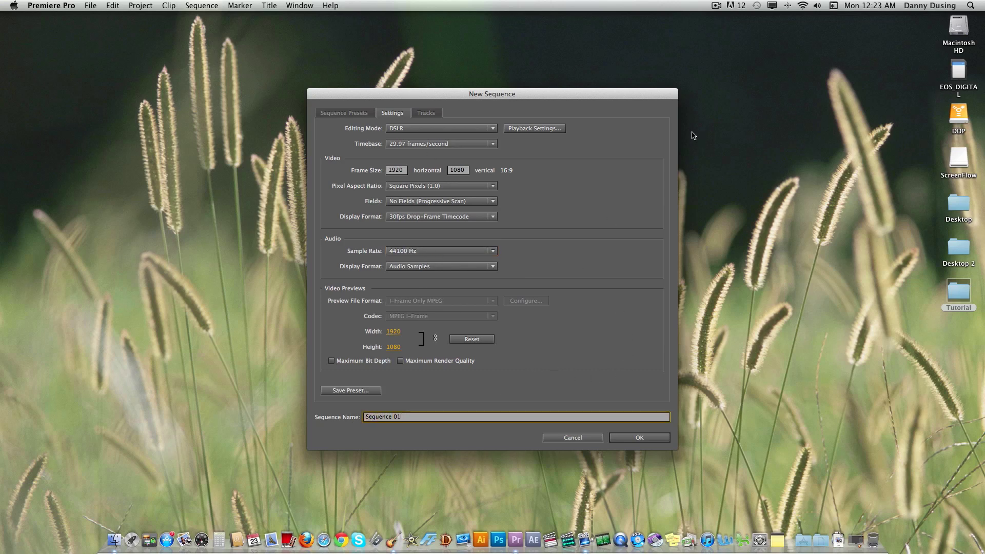
pyautogui.click(452, 145)
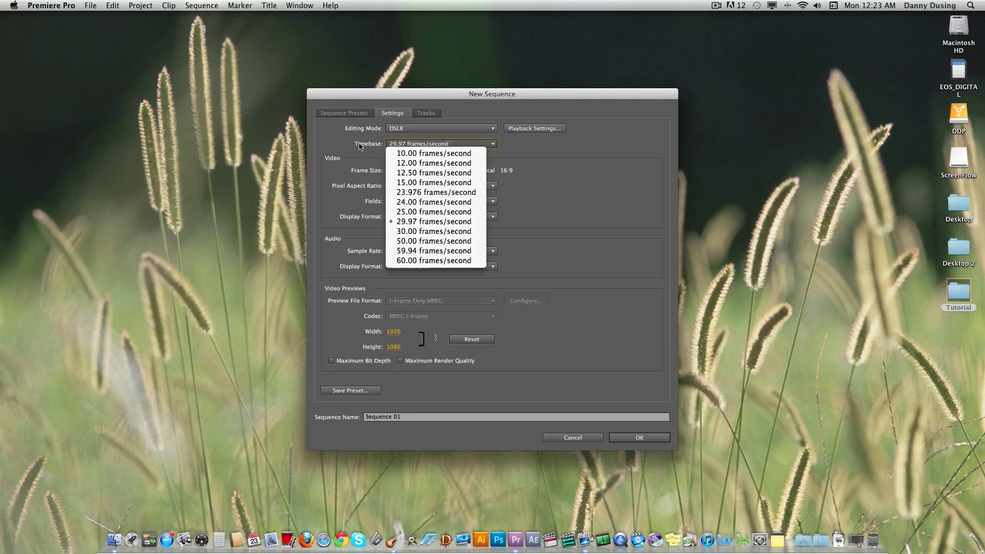
pyautogui.click(345, 152)
pyautogui.click(414, 145)
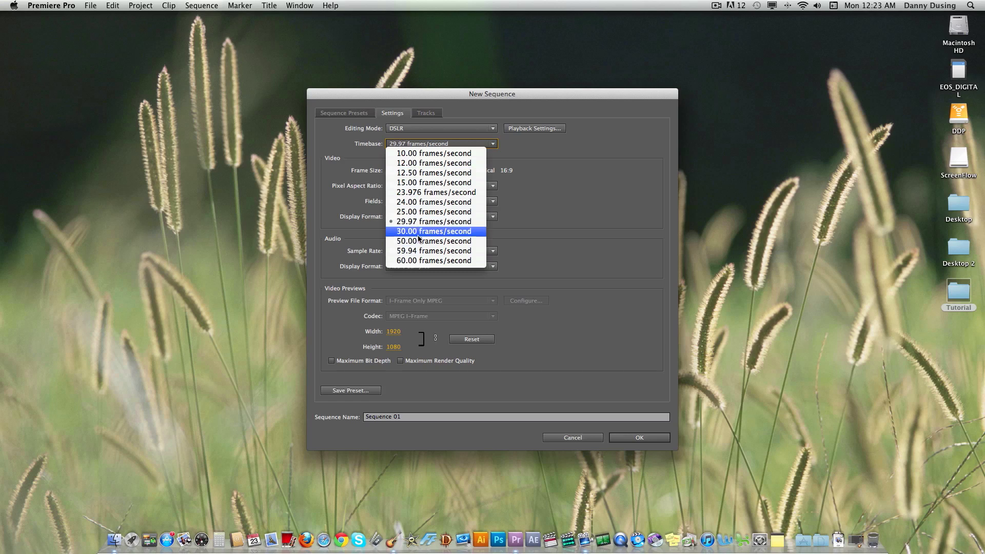
pyautogui.click(399, 225)
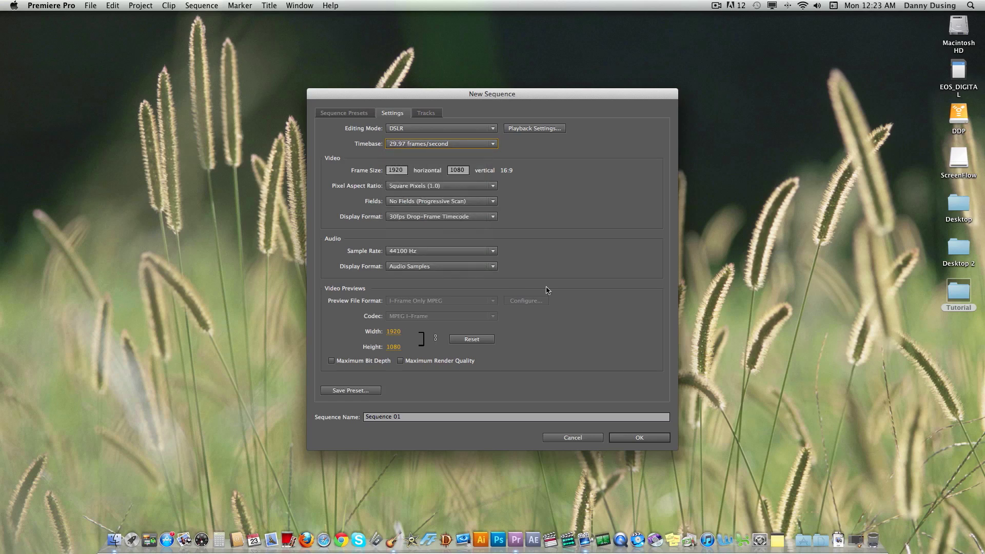
pyautogui.click(635, 440)
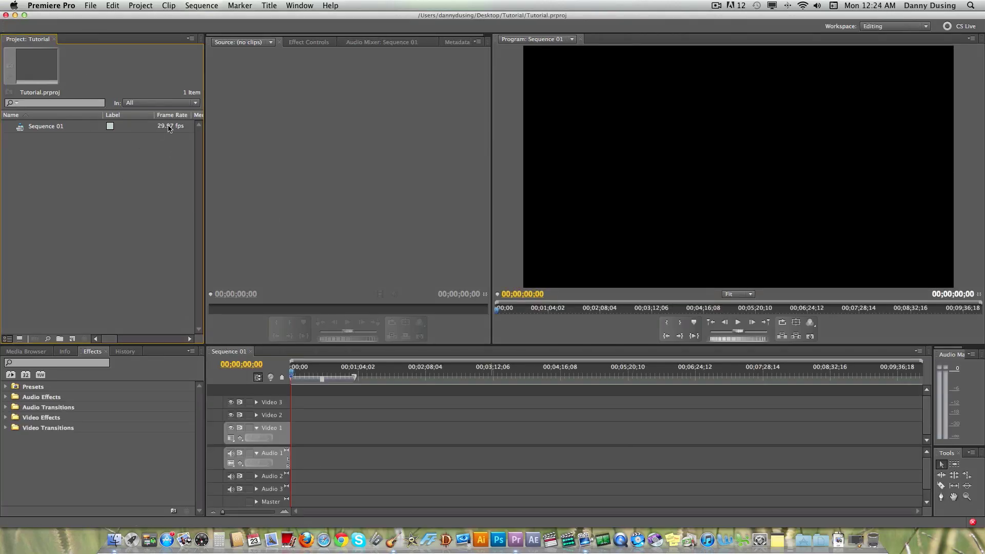
# - Import MVI_3962.MOV from the Tutorial folder into the project
pyautogui.click(90, 5)
pyautogui.moveTo(170, 21)
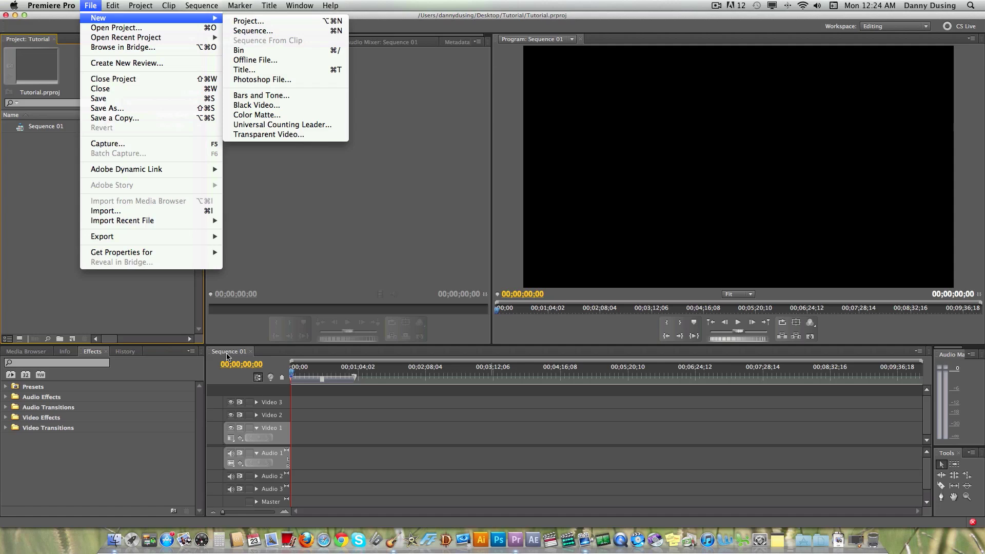
pyautogui.click(34, 254)
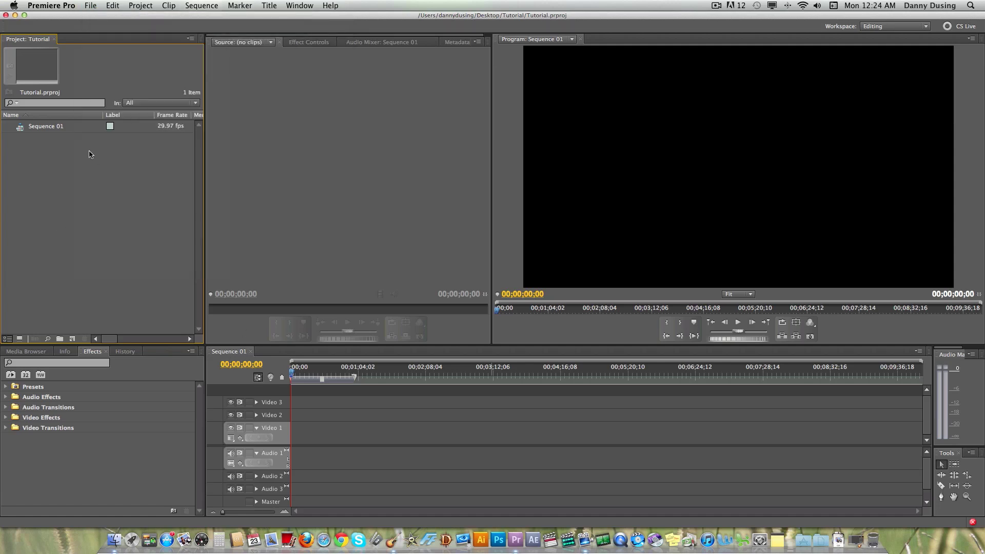
pyautogui.doubleClick(103, 207)
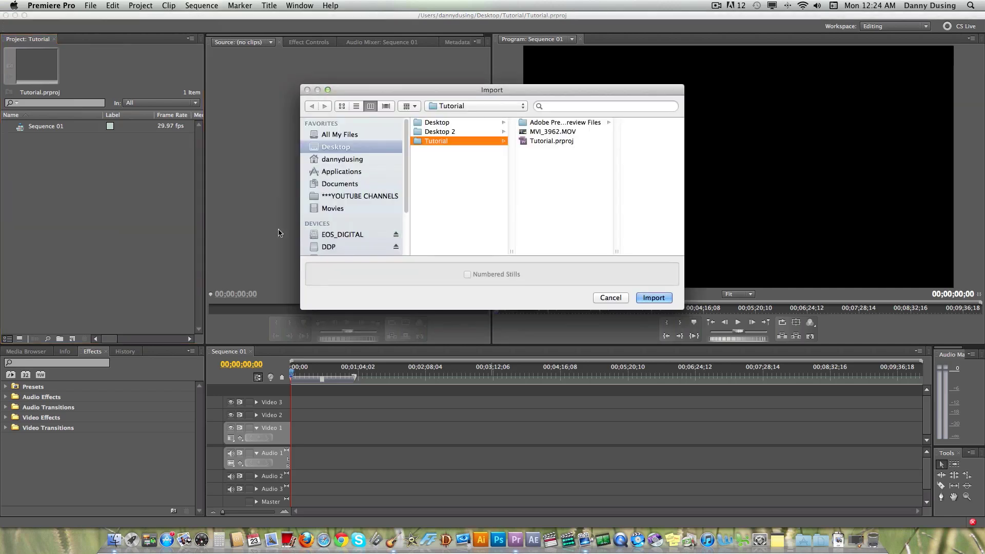
pyautogui.click(608, 296)
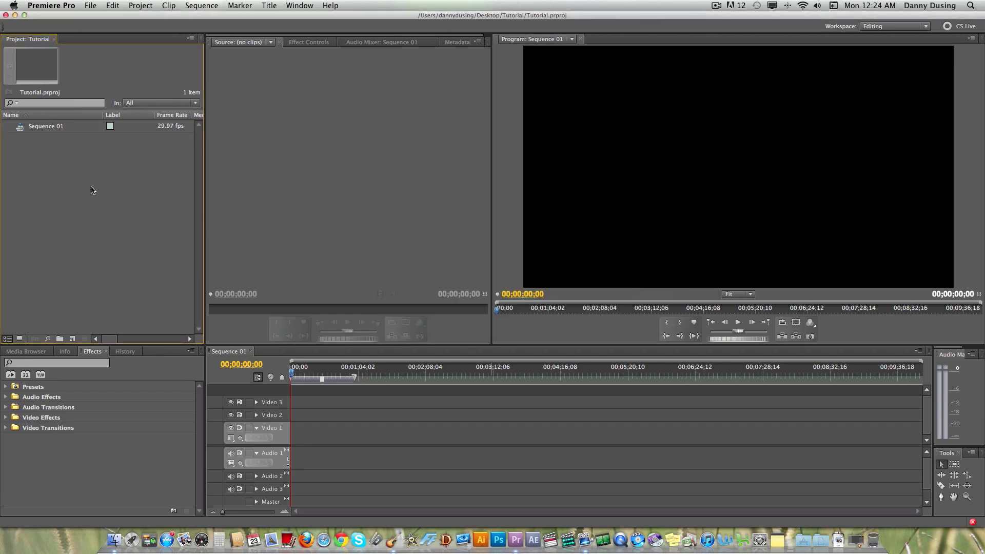
pyautogui.click(91, 6)
pyautogui.click(123, 211)
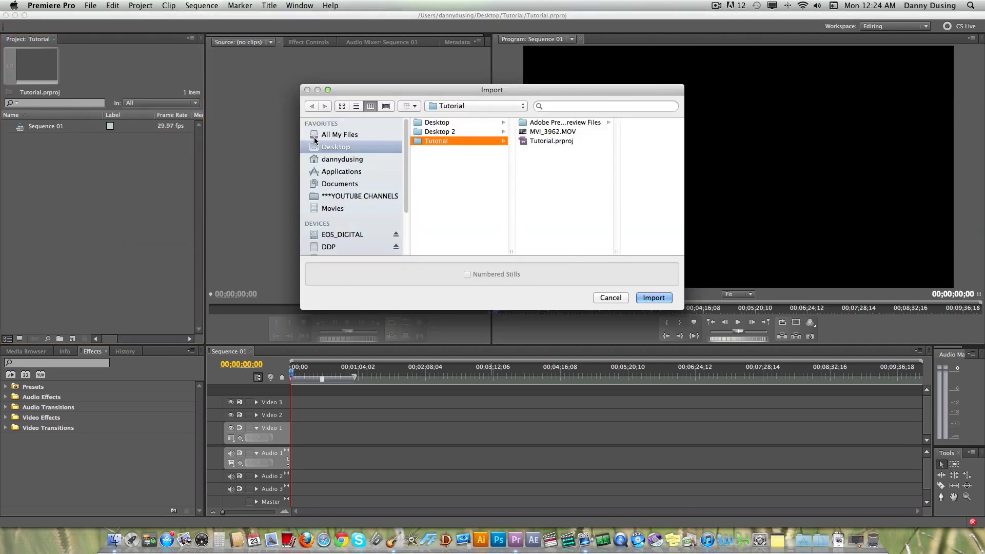
pyautogui.click(546, 131)
pyautogui.click(665, 301)
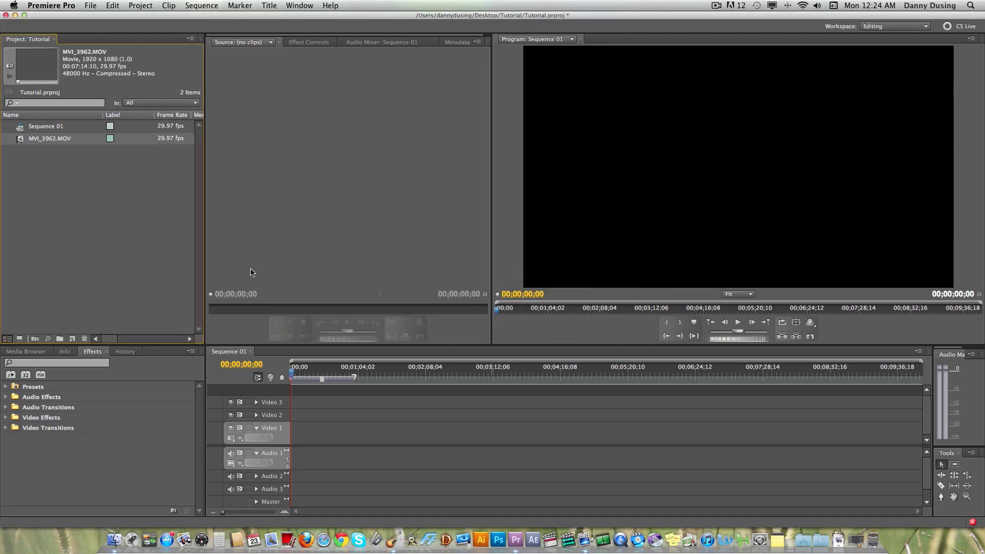
# - Drop MVI_3962.MOV at the start of Video 1, enlarge the timeline and zoom to fit
pyautogui.moveTo(21, 140); pyautogui.dragTo(290, 450)
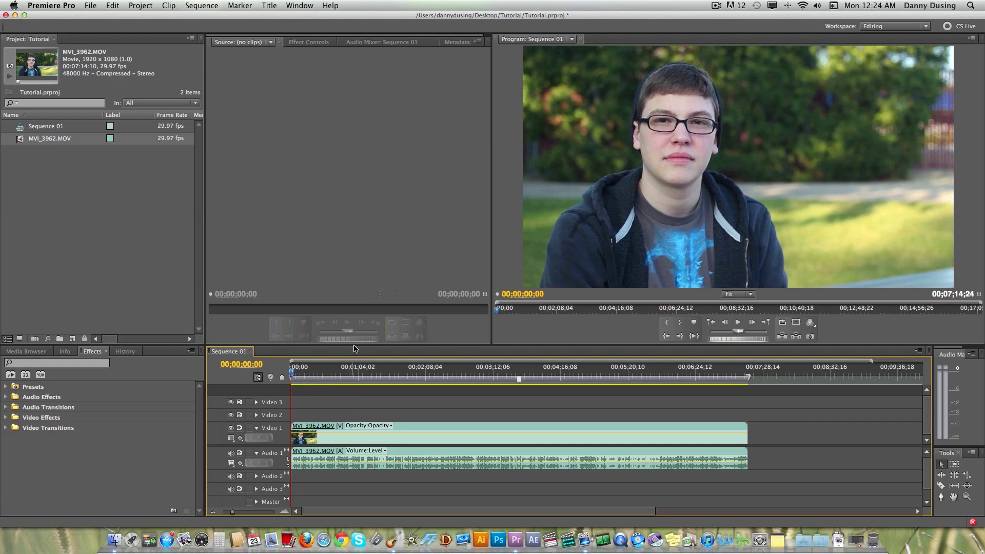
pyautogui.moveTo(355, 344); pyautogui.dragTo(354, 310)
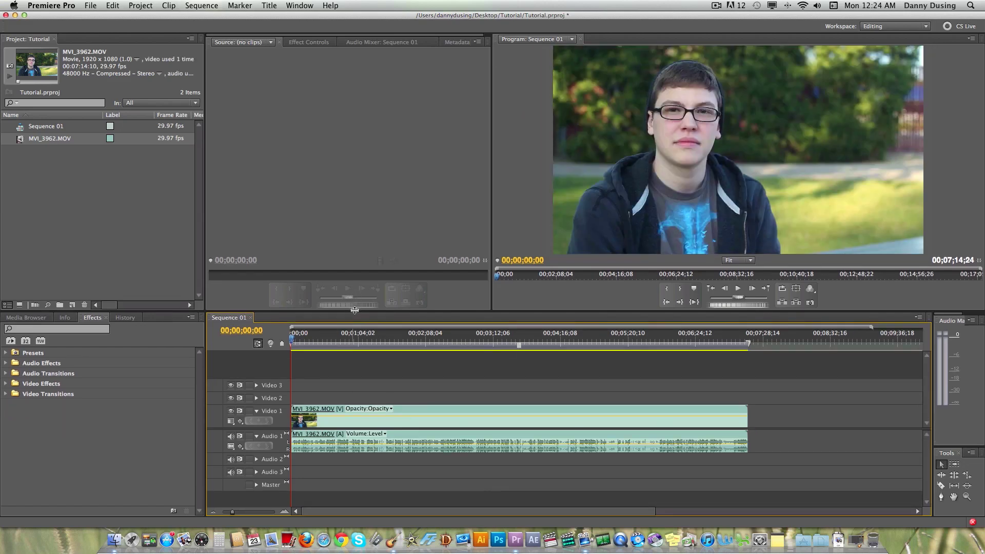
pyautogui.moveTo(354, 310); pyautogui.dragTo(354, 314)
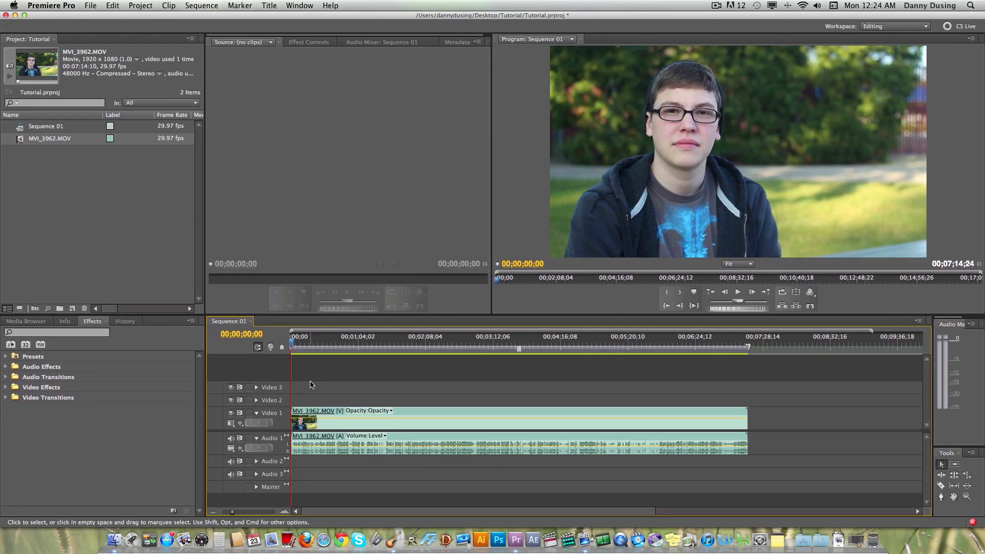
pyautogui.press('=')
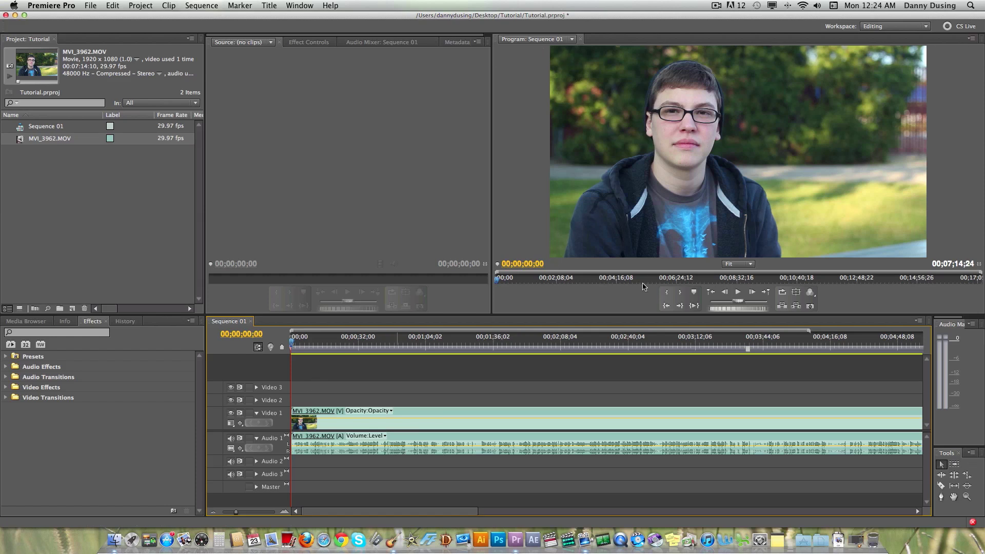
pyautogui.click(307, 347)
# - Split MVI_3962.MOV at two points with the Razor tool
pyautogui.click(416, 347)
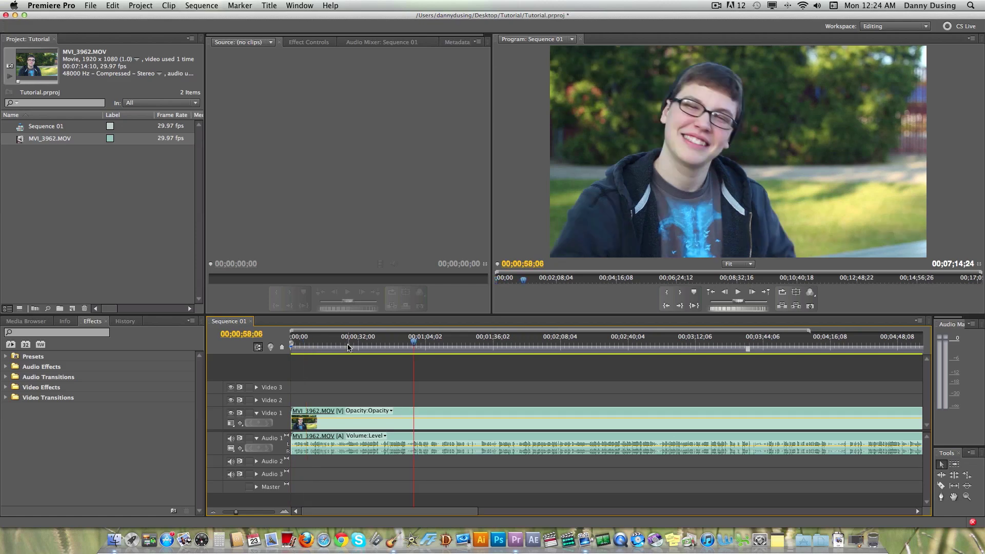
pyautogui.click(318, 347)
pyautogui.moveTo(318, 347); pyautogui.dragTo(291, 347)
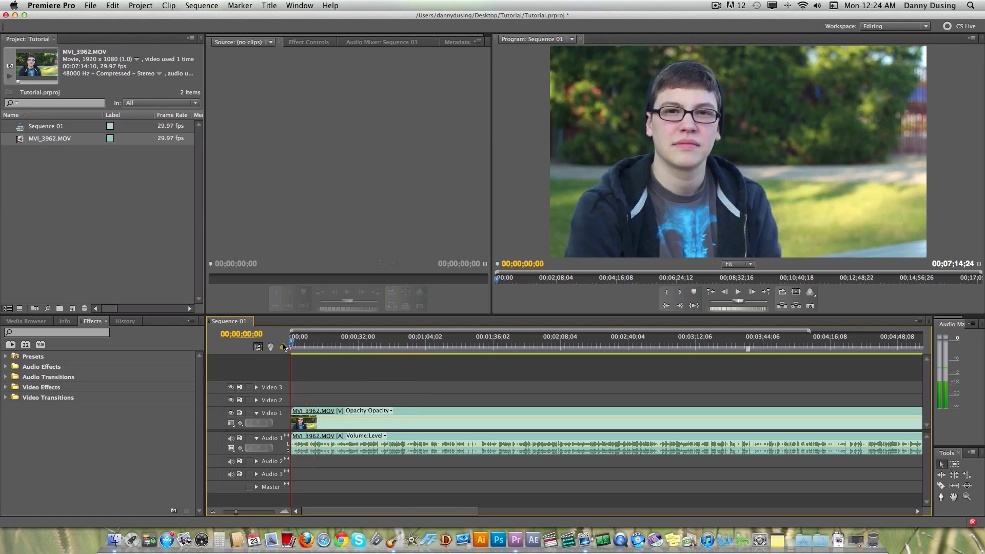
pyautogui.press('c')
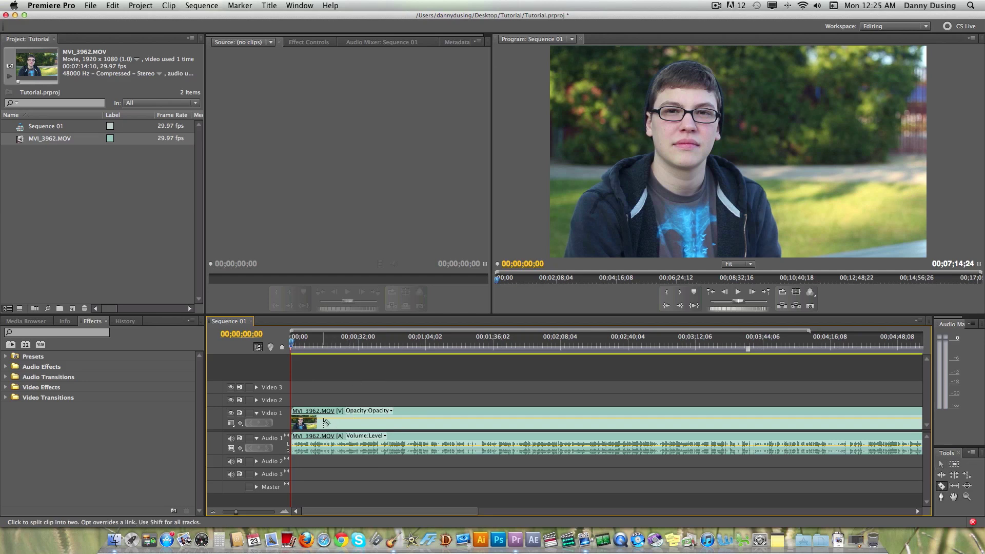
pyautogui.click(323, 423)
pyautogui.click(398, 424)
pyautogui.press('v')
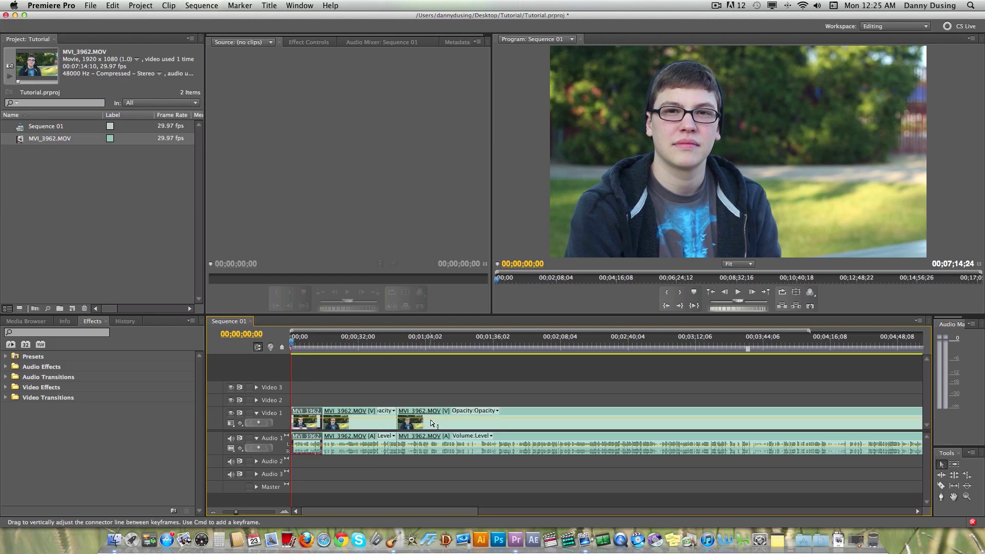
# - Delete the short first piece, close the gap, and delete the long later piece
pyautogui.click(306, 421)
pyautogui.press('Delete')
pyautogui.click(306, 420)
pyautogui.press('Delete')
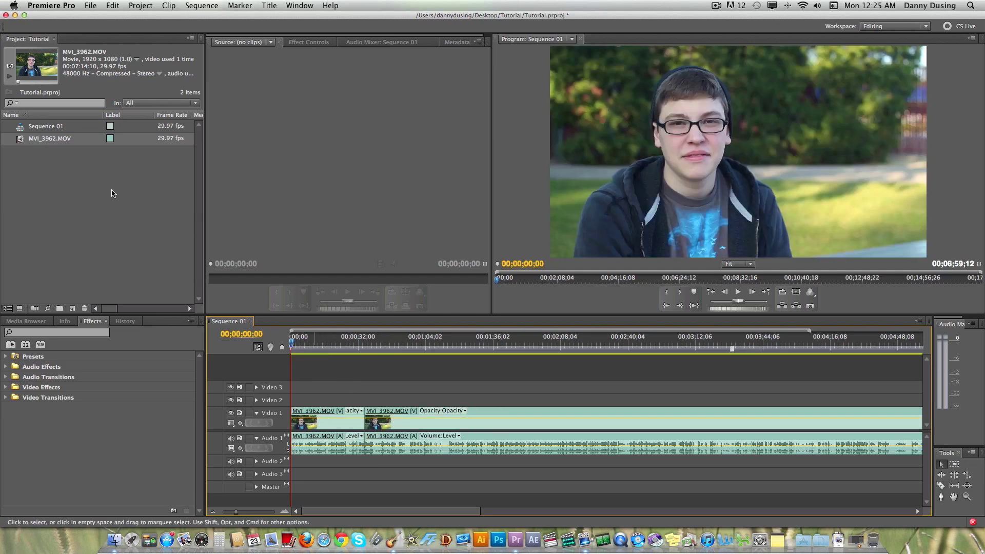
pyautogui.click(86, 192)
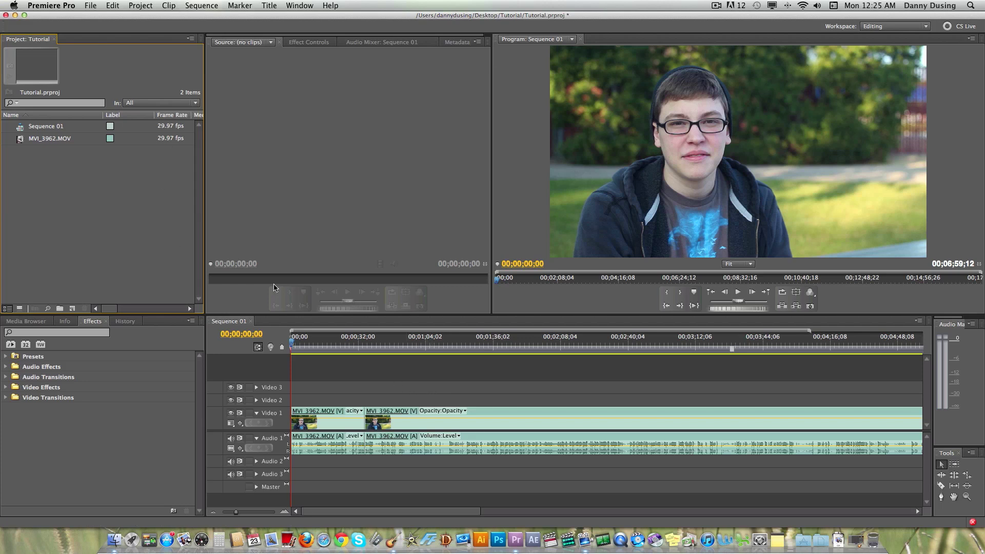
pyautogui.moveTo(409, 384); pyautogui.dragTo(402, 415)
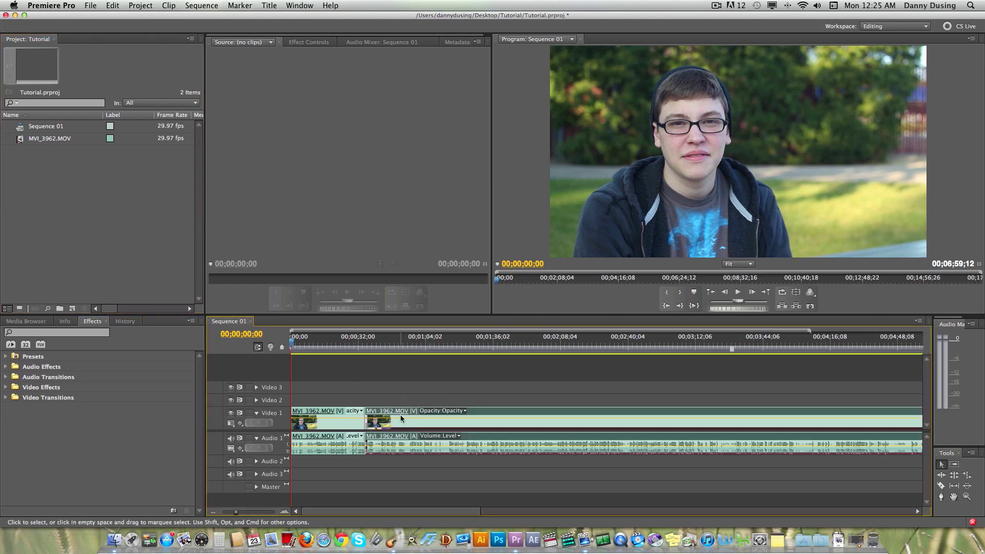
pyautogui.press('Delete')
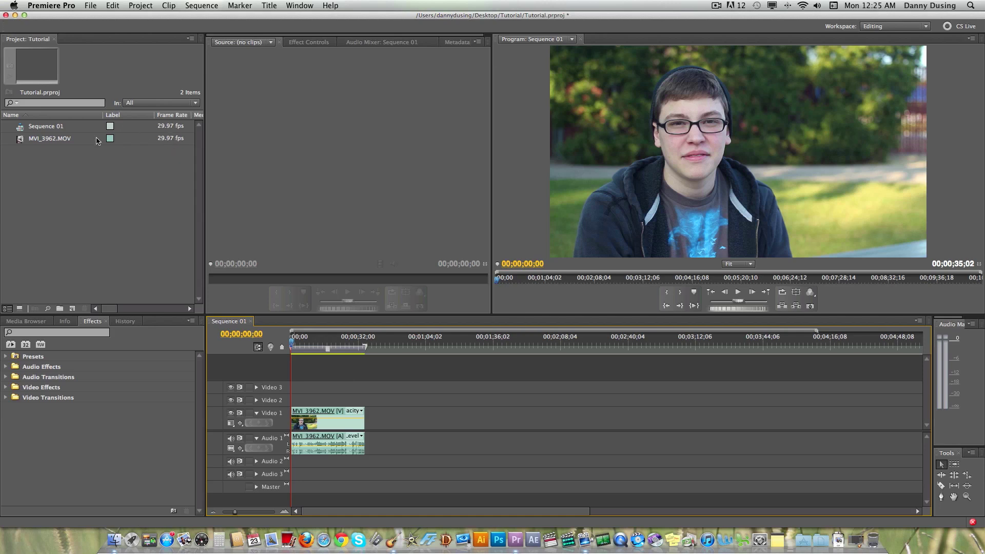
# - Select Sequence 01 and MVI_3962.MOV in the Project panel, then activate the timeline
pyautogui.click(44, 126)
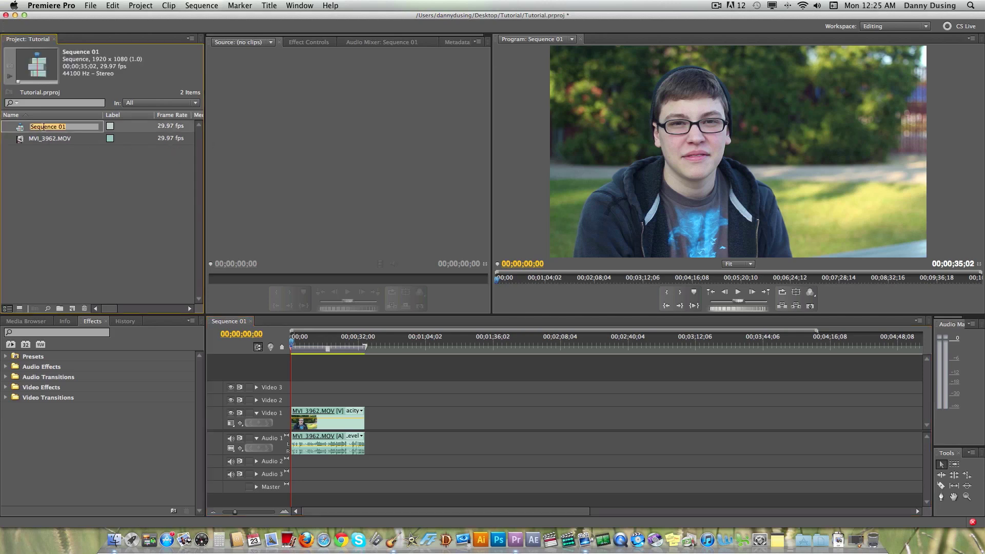
pyautogui.click(22, 135)
pyautogui.click(24, 128)
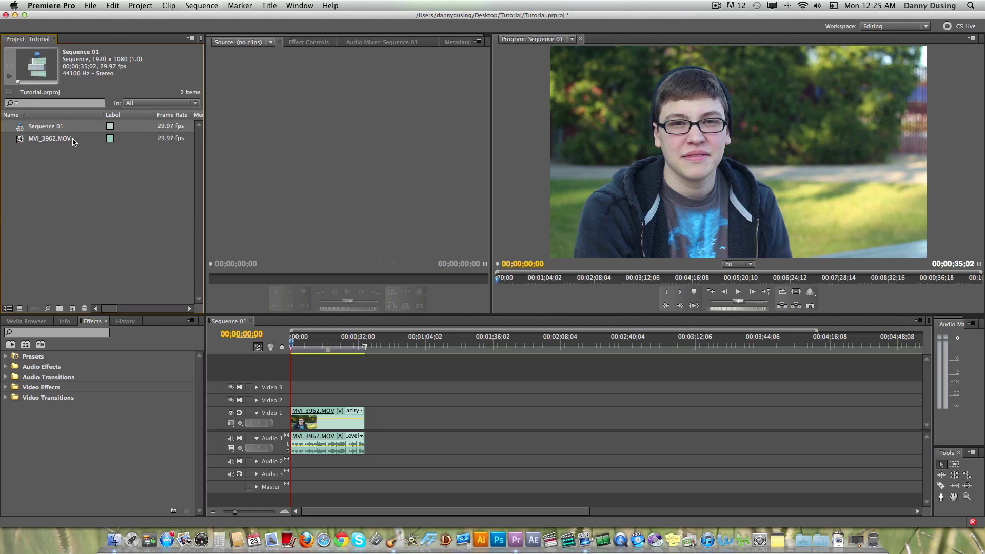
pyautogui.click(160, 139)
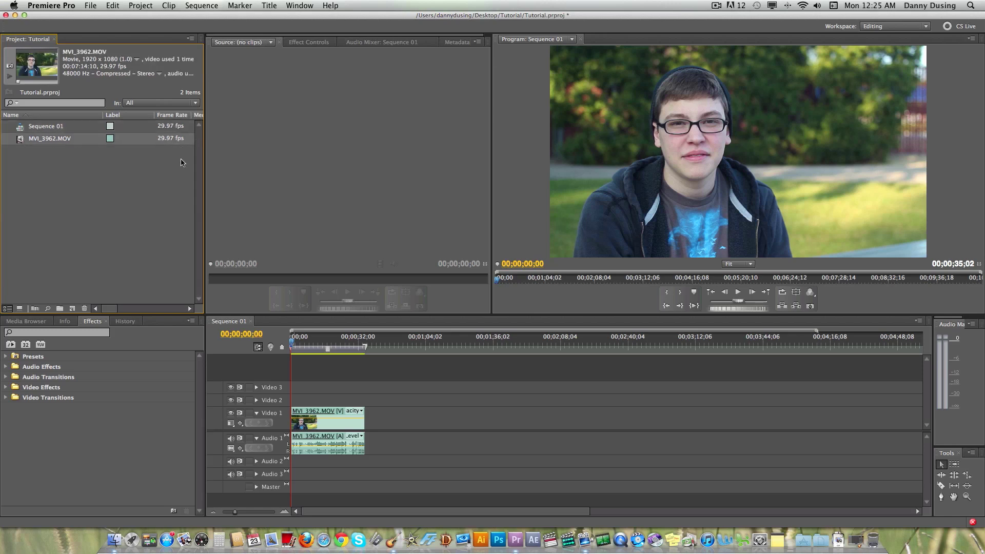
pyautogui.click(416, 396)
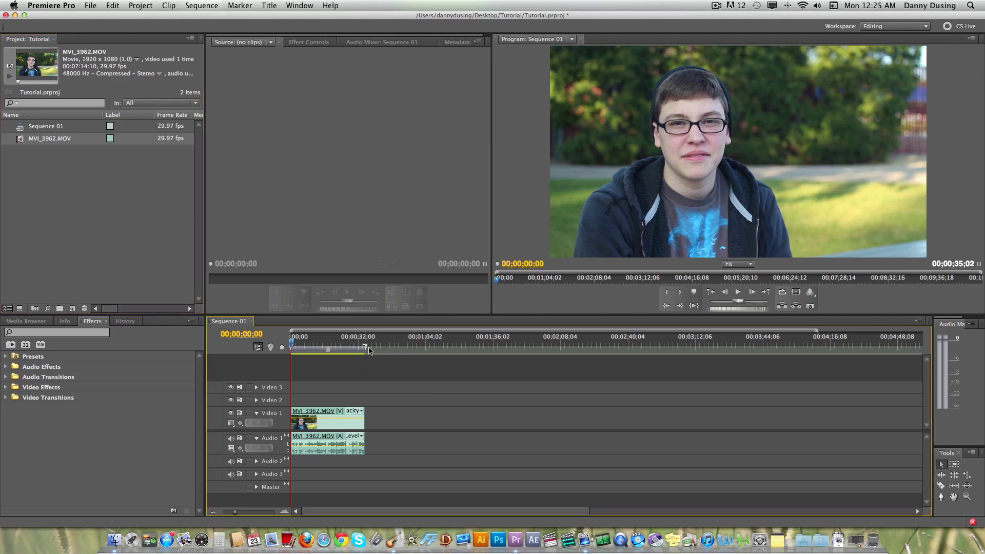
# - Fit the clip and work area to end at 00;00;10;07, playhead at 00;00;00;00
pyautogui.moveTo(369, 350); pyautogui.dragTo(693, 348)
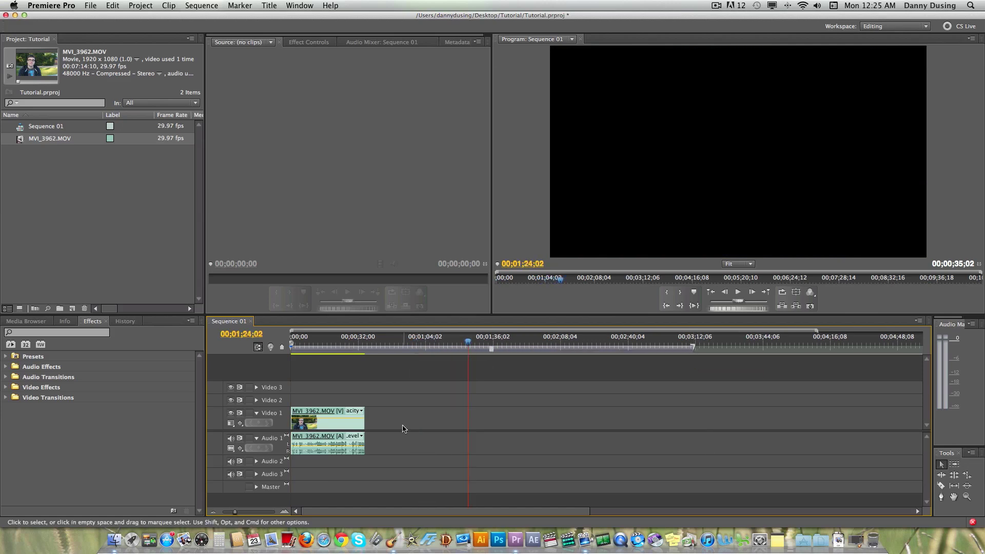
pyautogui.moveTo(364, 426); pyautogui.dragTo(835, 426)
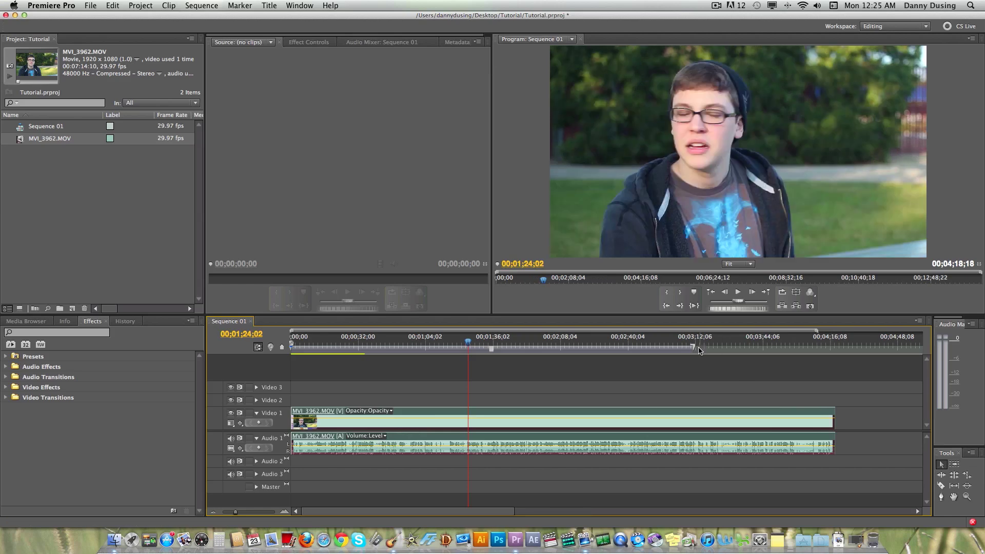
pyautogui.moveTo(694, 348); pyautogui.dragTo(835, 348)
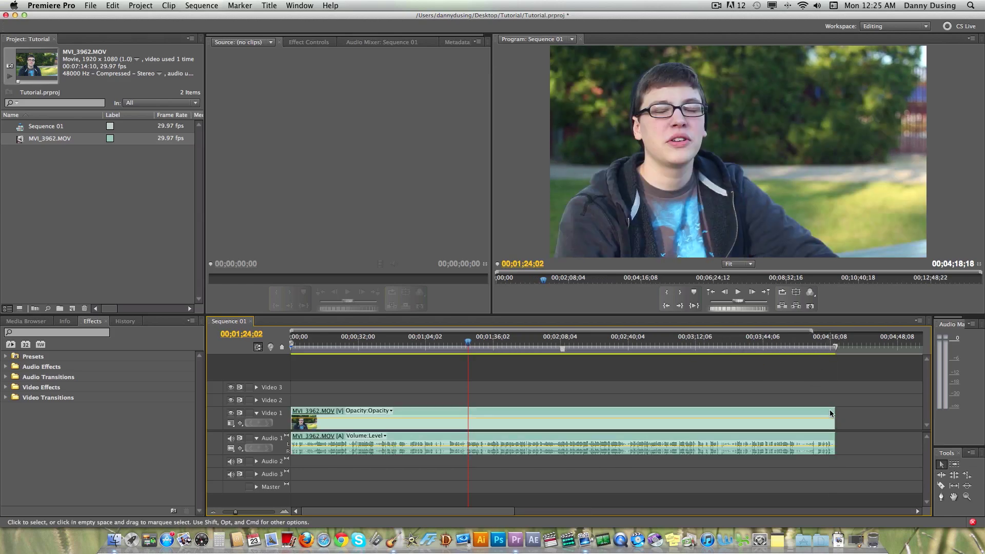
pyautogui.moveTo(832, 413); pyautogui.dragTo(312, 422)
pyautogui.moveTo(837, 348); pyautogui.dragTo(316, 371)
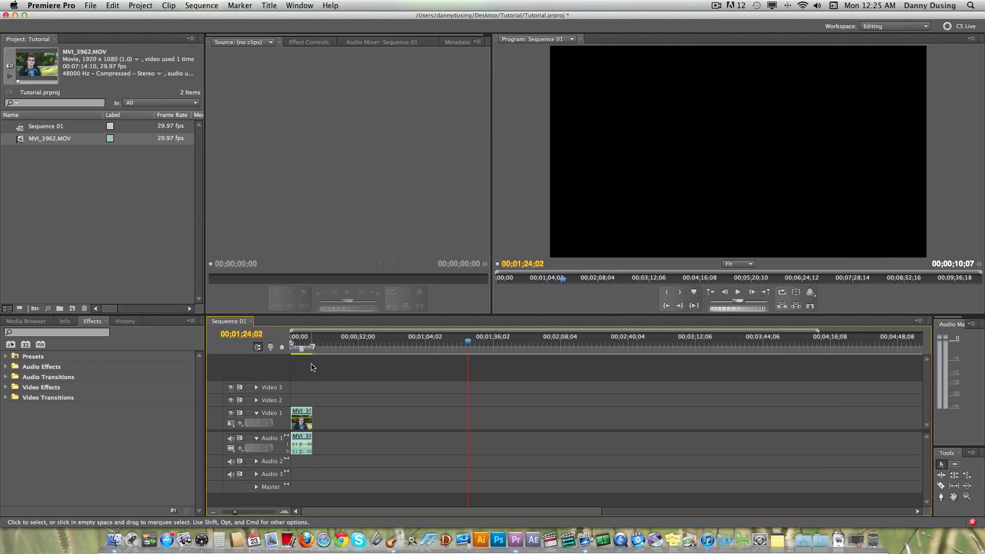
pyautogui.click(303, 341)
pyautogui.moveTo(302, 341); pyautogui.dragTo(267, 350)
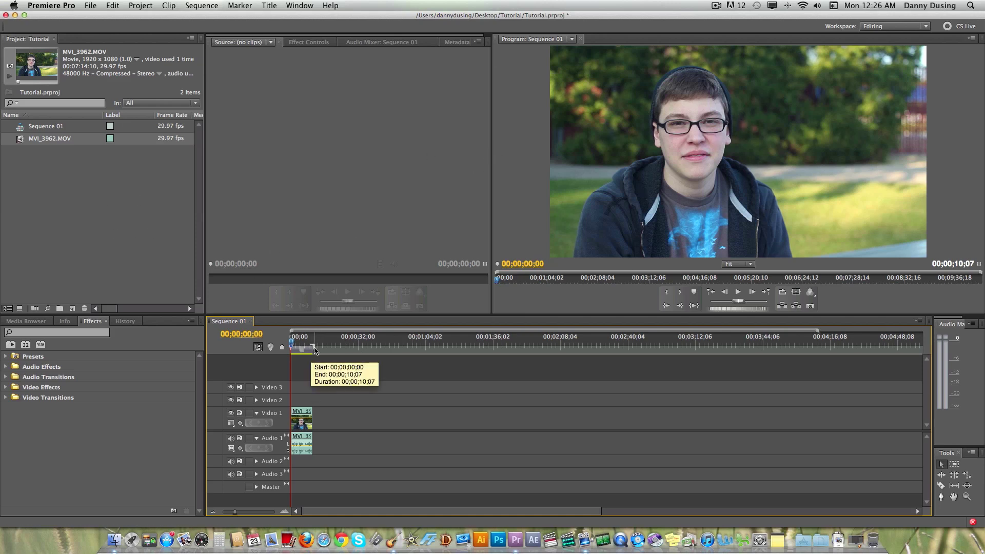
# - Clear the project and timeline selections and save the project
pyautogui.click(43, 178)
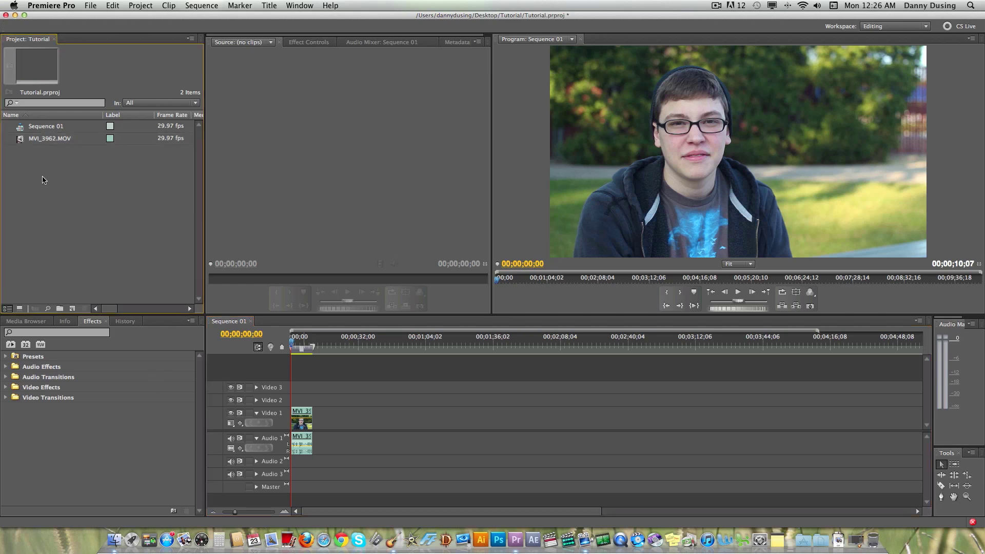
pyautogui.click(19, 139)
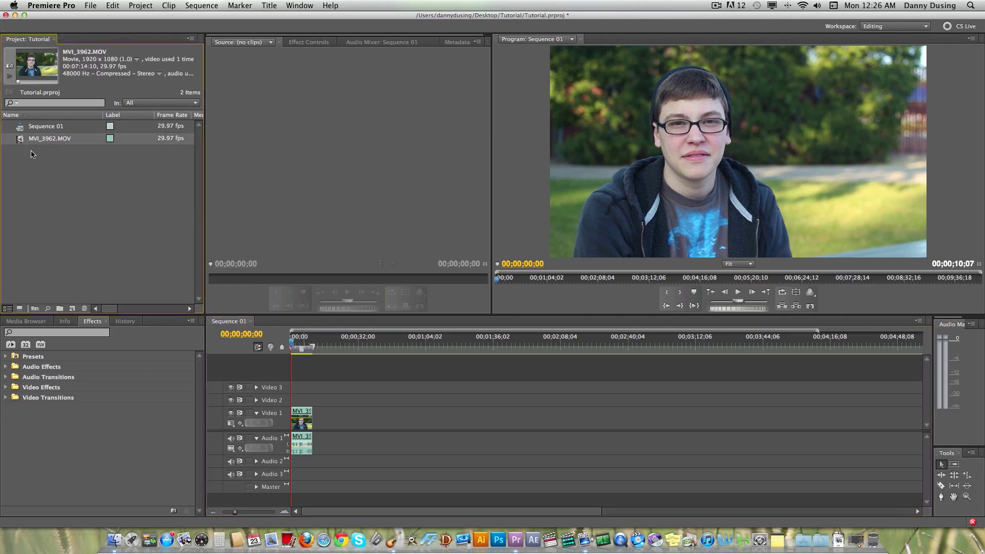
pyautogui.click(50, 188)
pyautogui.click(310, 413)
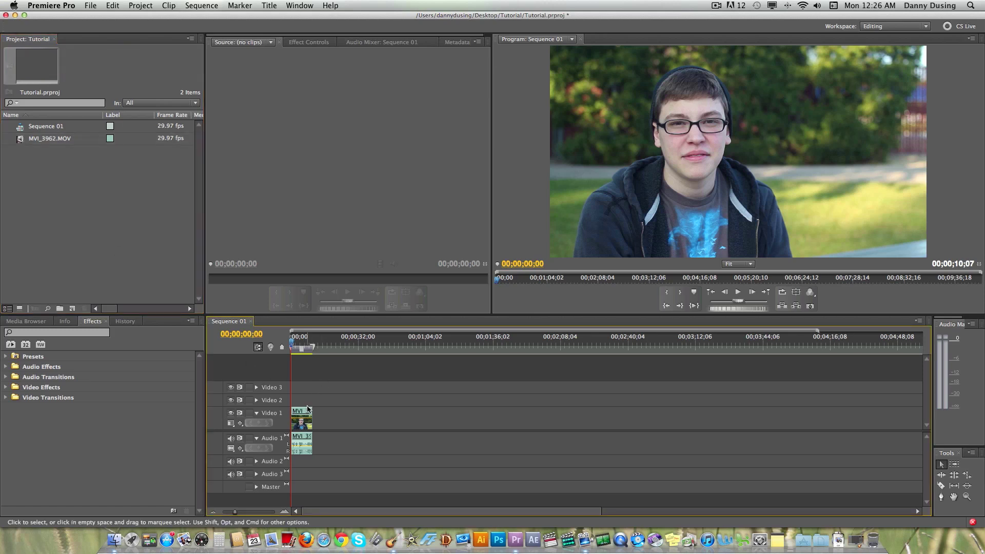
pyautogui.click(317, 375)
pyautogui.press('super+s')
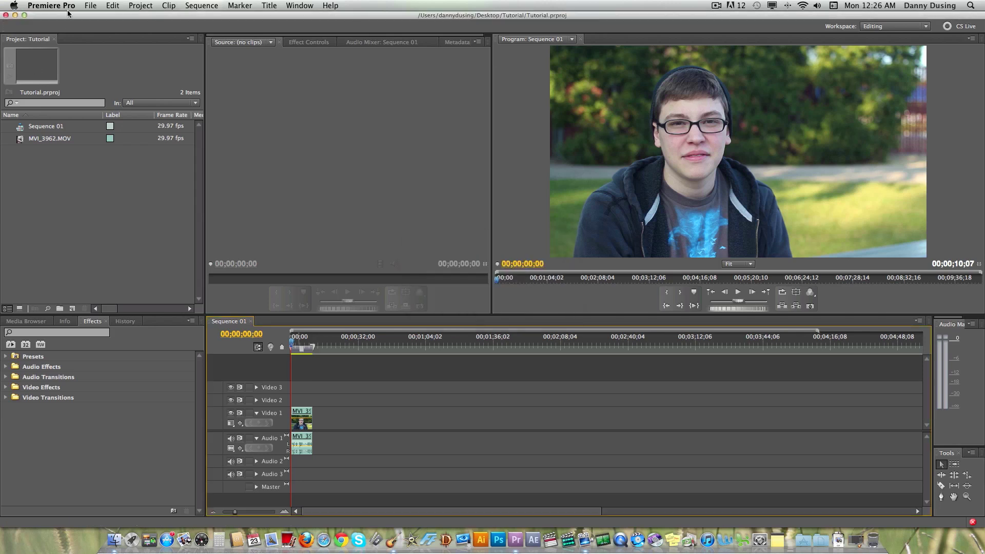
# - Open Export Settings for Sequence 01 via File > Export > Media, with H.264 and Work Area range
pyautogui.click(88, 5)
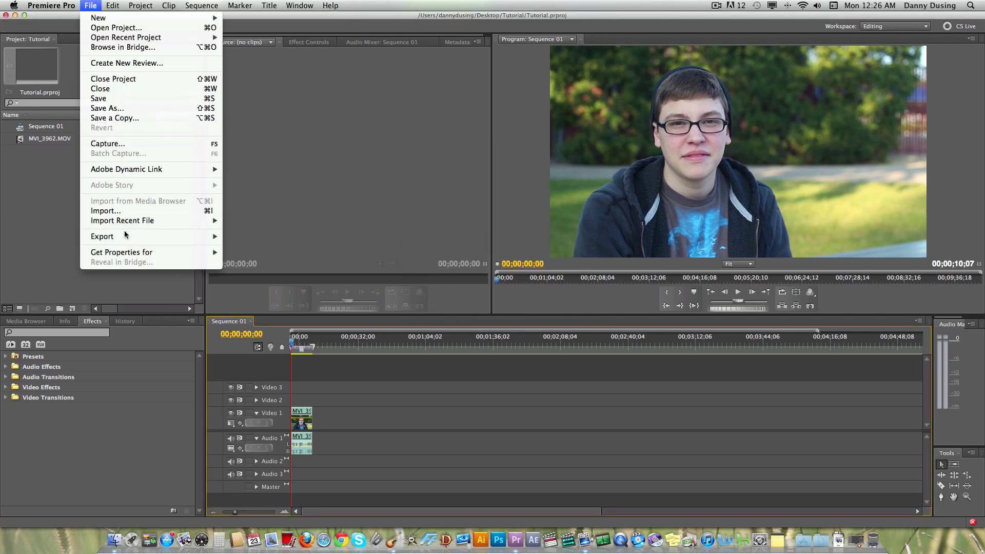
pyautogui.moveTo(125, 237)
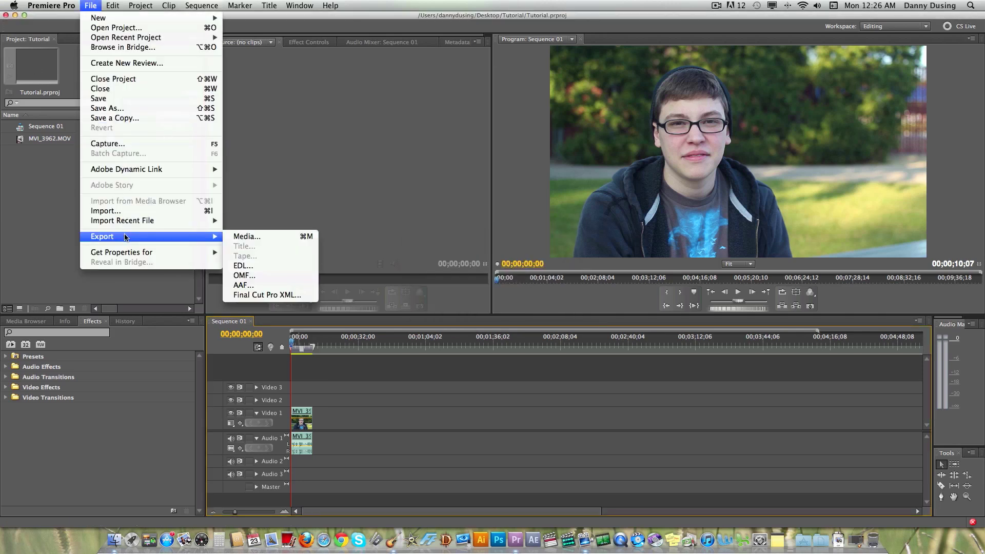
pyautogui.click(265, 237)
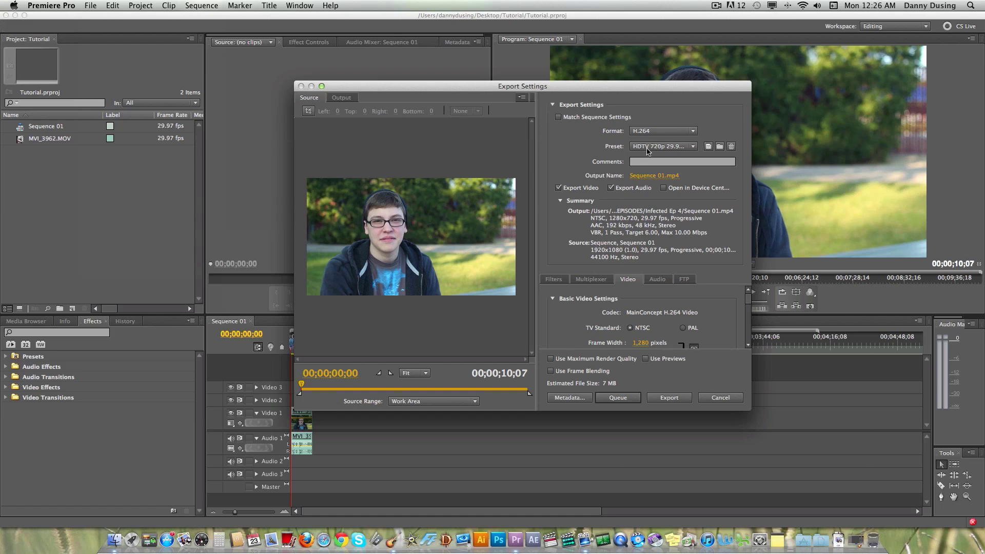
pyautogui.click(637, 147)
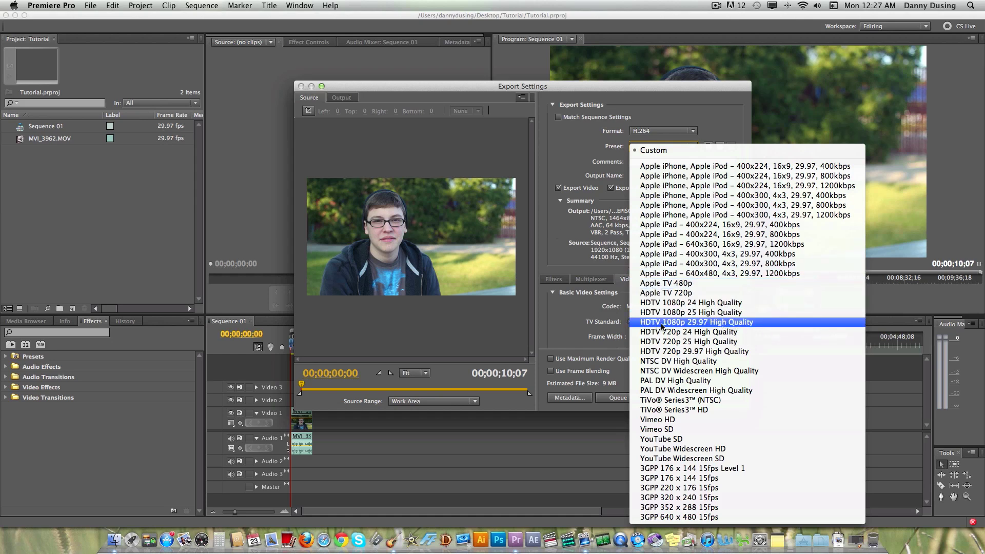
# - Choose the HDTV 1080p 29.97 High Quality preset for 1920x1080 H.264 output
pyautogui.click(723, 327)
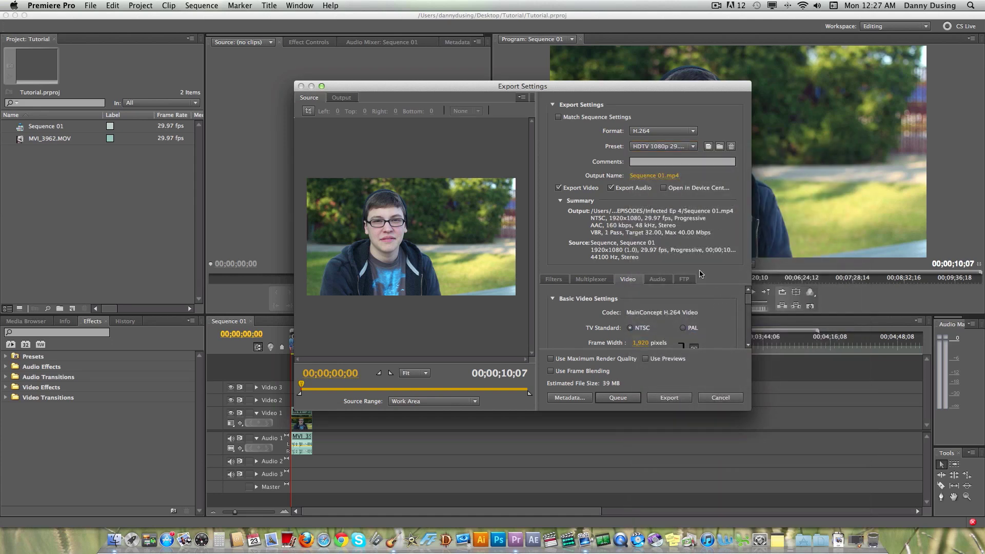
# - Review the 1080p video settings down to the bitrates, keeping 29.97 fps, then cancel Export Settings
pyautogui.moveTo(747, 300); pyautogui.dragTo(746, 314)
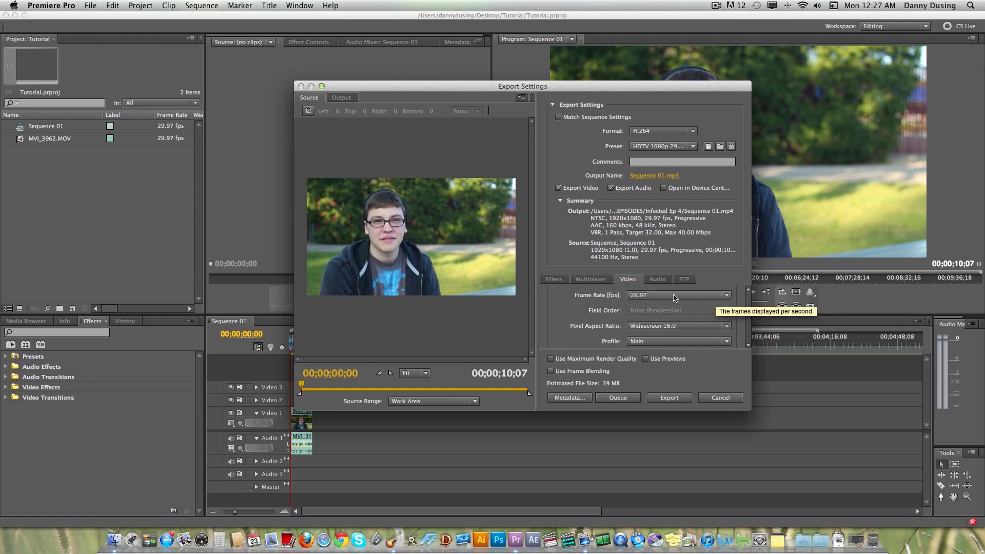
pyautogui.scroll(2, 673, 297)
pyautogui.scroll(1, 673, 296)
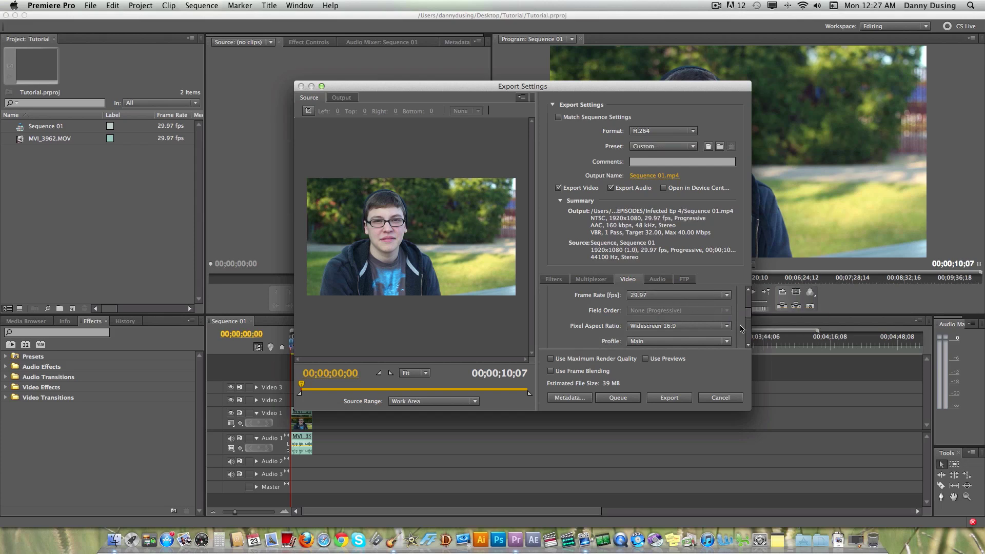
pyautogui.scroll(-1, 749, 318)
pyautogui.moveTo(749, 317); pyautogui.dragTo(748, 335)
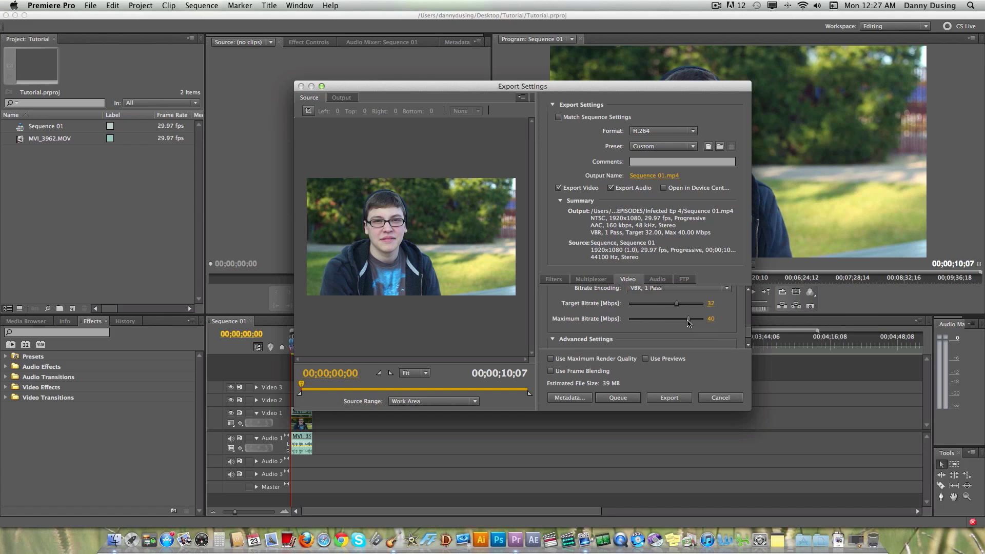
pyautogui.click(716, 398)
# - Extend MVI_3962.MOV and the work area to the clip's full 00;04;17;26 length
pyautogui.moveTo(313, 421); pyautogui.dragTo(833, 418)
pyautogui.moveTo(691, 348); pyautogui.dragTo(833, 348)
pyautogui.click(759, 374)
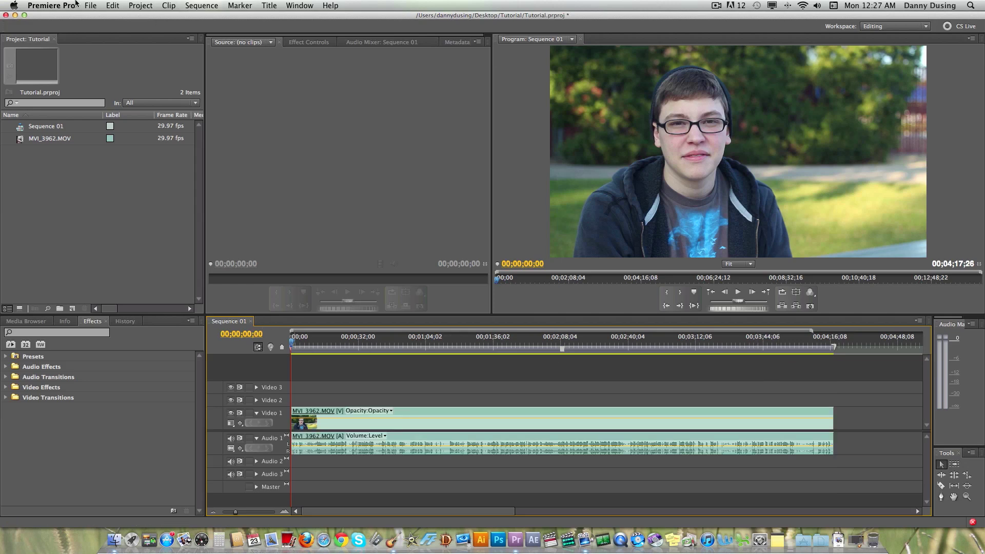
# - Reopen Export Media settings with the HDTV 1080p 29.97 High Quality preset
pyautogui.click(91, 5)
pyautogui.moveTo(110, 237)
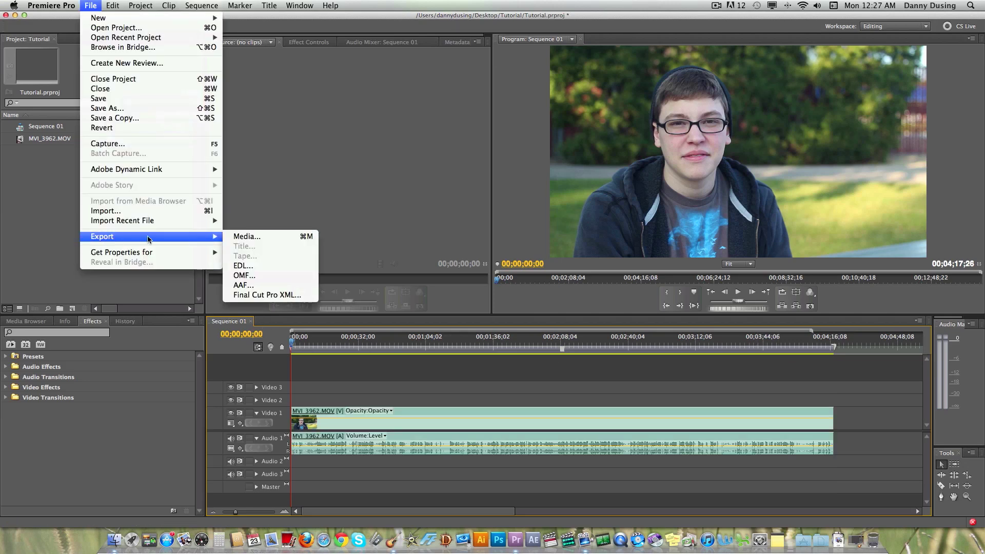
pyautogui.click(251, 236)
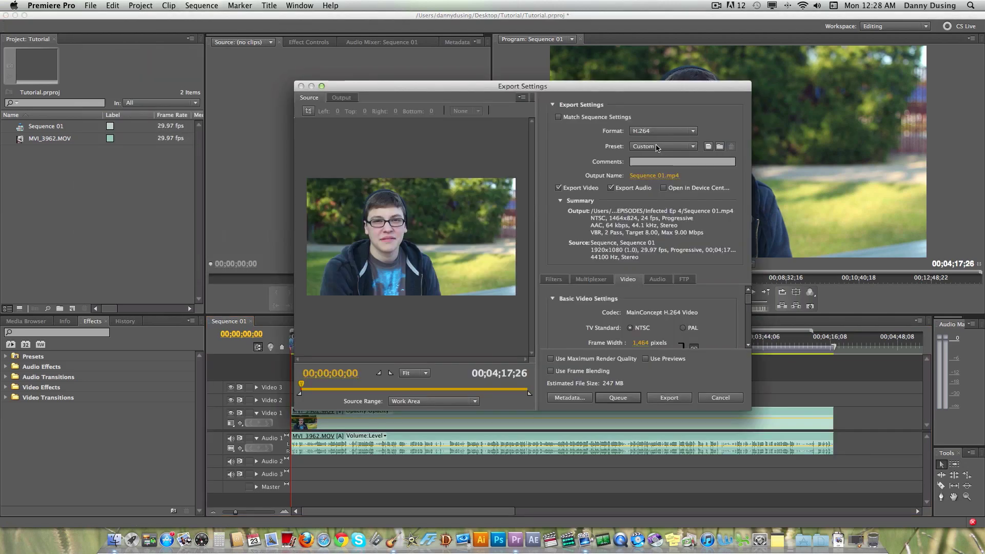
pyautogui.click(658, 148)
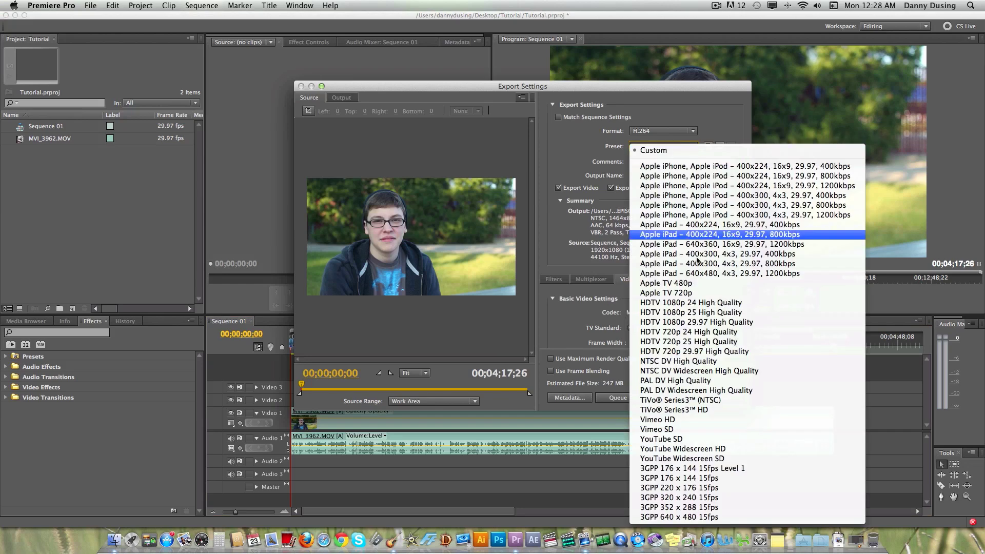
pyautogui.click(720, 322)
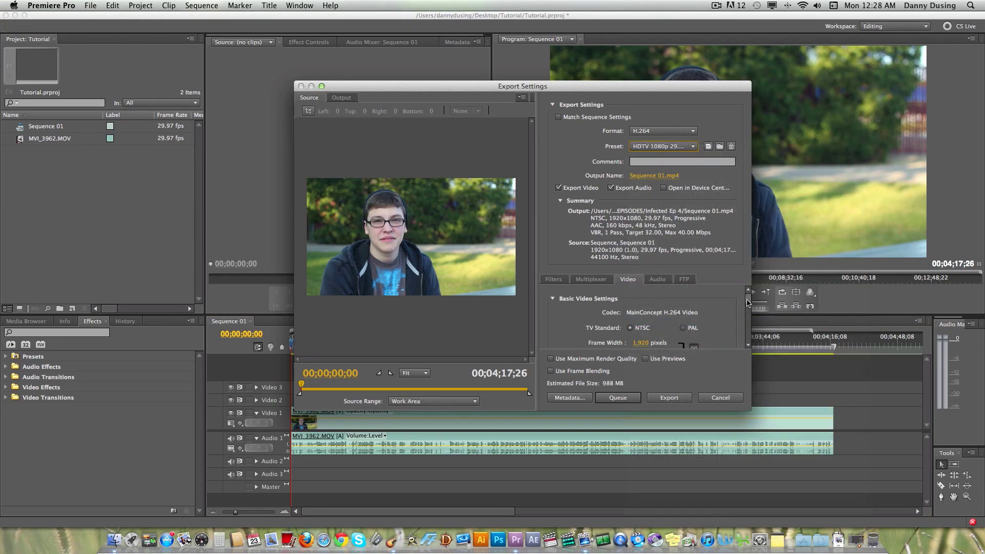
# - Drag the maximum bitrate down from 40 Mbps to roughly 14–15 Mbps, lowering the target with it
pyautogui.scroll(-3, 748, 313)
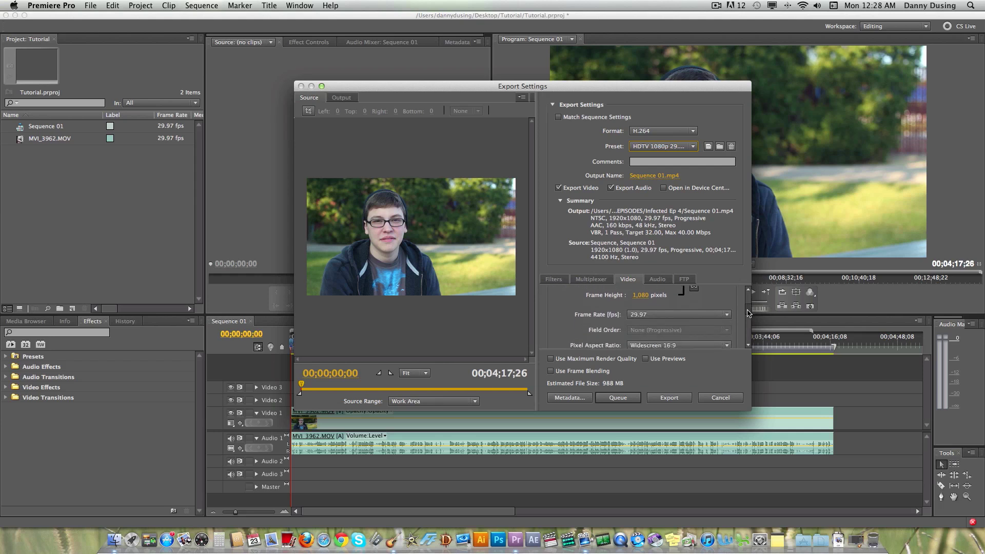
pyautogui.scroll(-5, 748, 314)
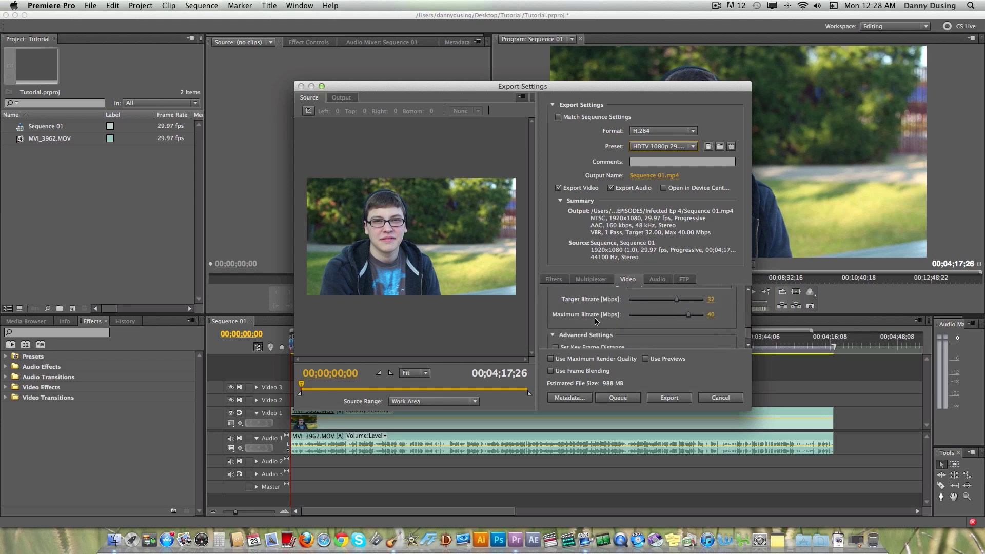
pyautogui.click(688, 315)
pyautogui.moveTo(688, 315); pyautogui.dragTo(652, 318)
pyautogui.moveTo(652, 322); pyautogui.dragTo(651, 320)
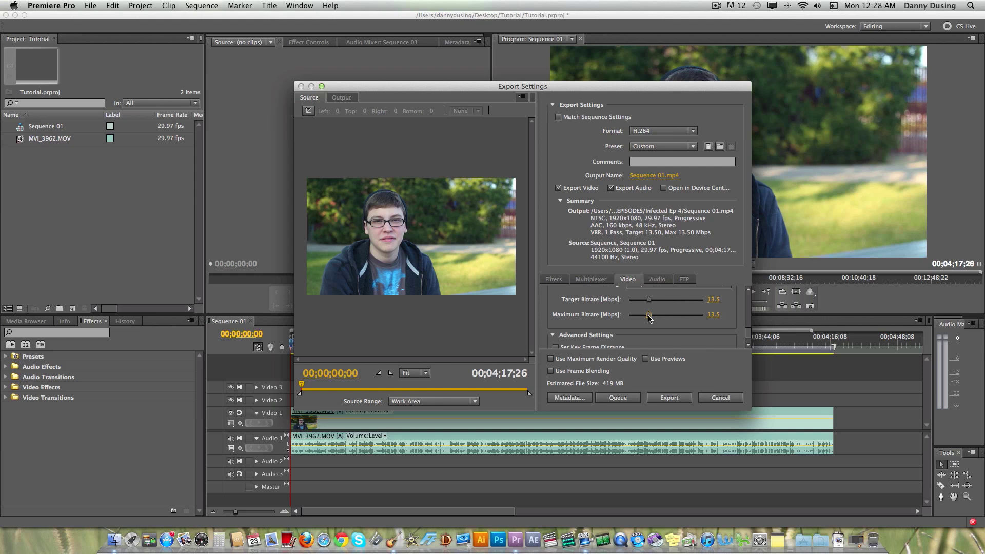
pyautogui.scroll(-2, 751, 342)
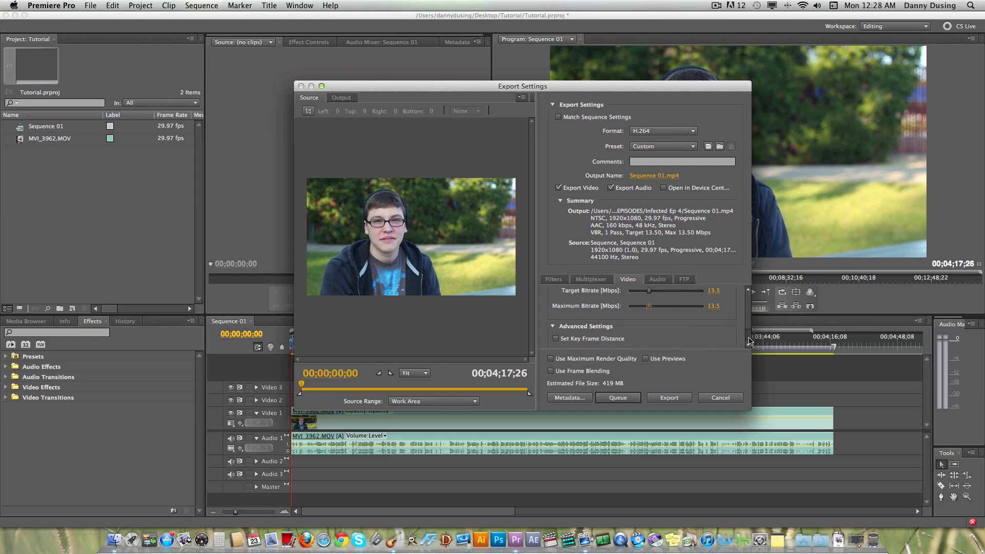
pyautogui.scroll(-1, 751, 341)
pyautogui.scroll(5, 751, 342)
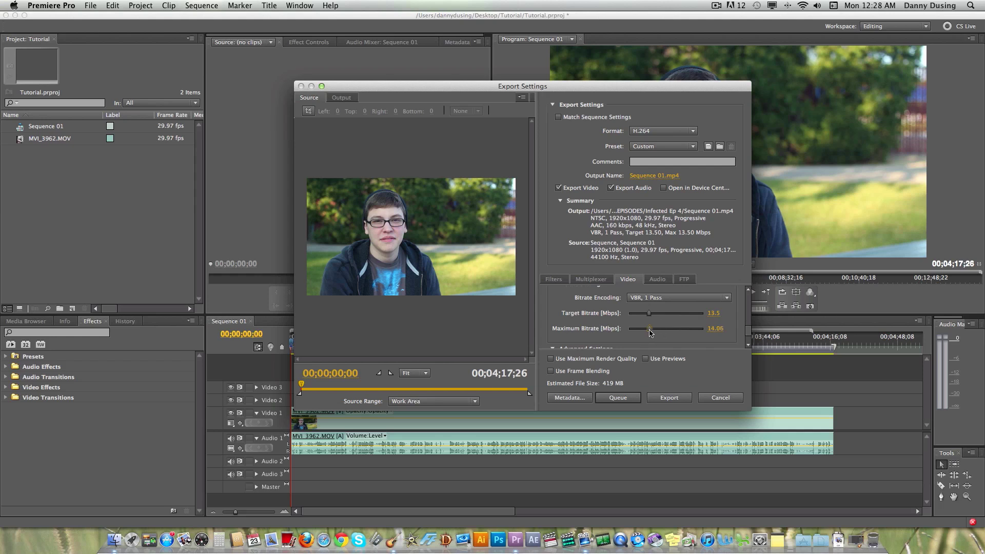
pyautogui.moveTo(650, 333)
pyautogui.mouseDown()
pyautogui.moveTo(664, 344)
pyautogui.moveTo(650, 319)
pyautogui.moveTo(663, 315)
pyautogui.moveTo(653, 330)
pyautogui.mouseUp()
# - Set target and maximum bitrate to 15.33 Mbps (about 476 MB) and start the export
pyautogui.moveTo(747, 333); pyautogui.dragTo(748, 338)
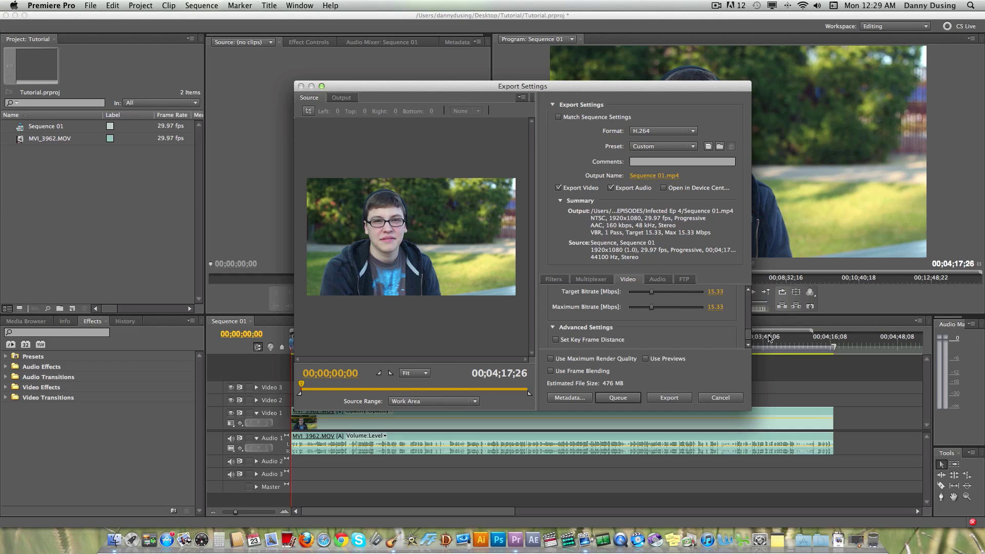
pyautogui.moveTo(748, 335); pyautogui.dragTo(748, 296)
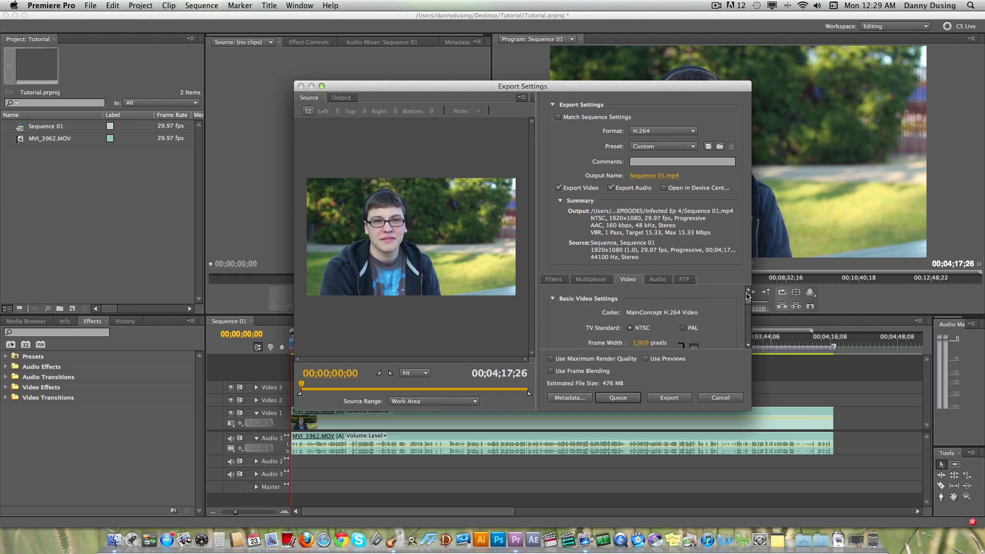
pyautogui.click(669, 398)
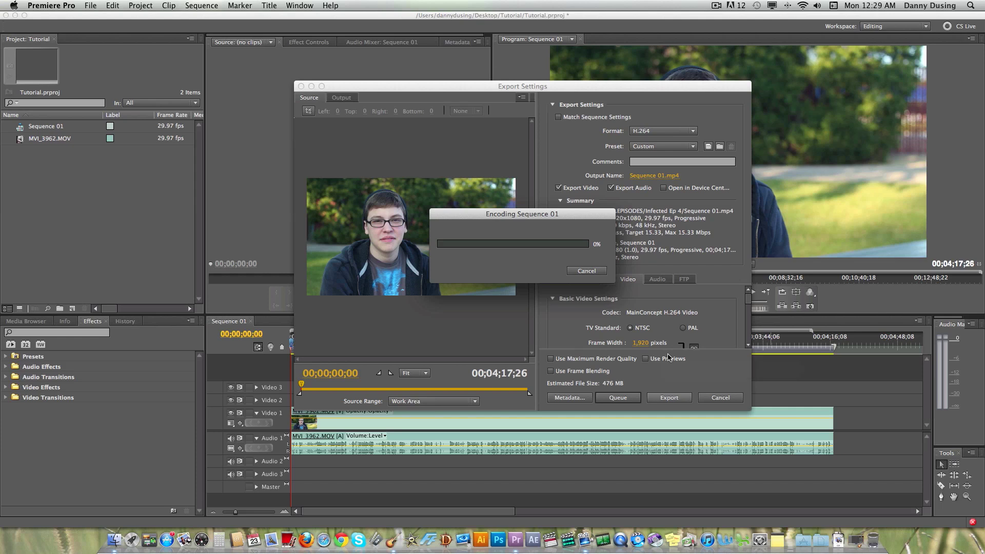
# - Cancel the Sequence 01.mp4 encode and close Export Settings
pyautogui.click(586, 271)
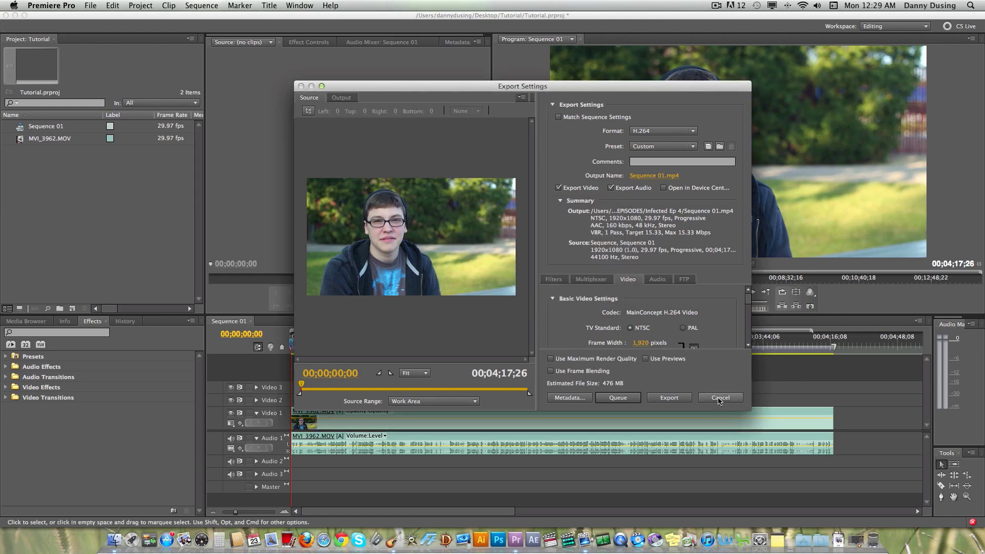
pyautogui.click(720, 399)
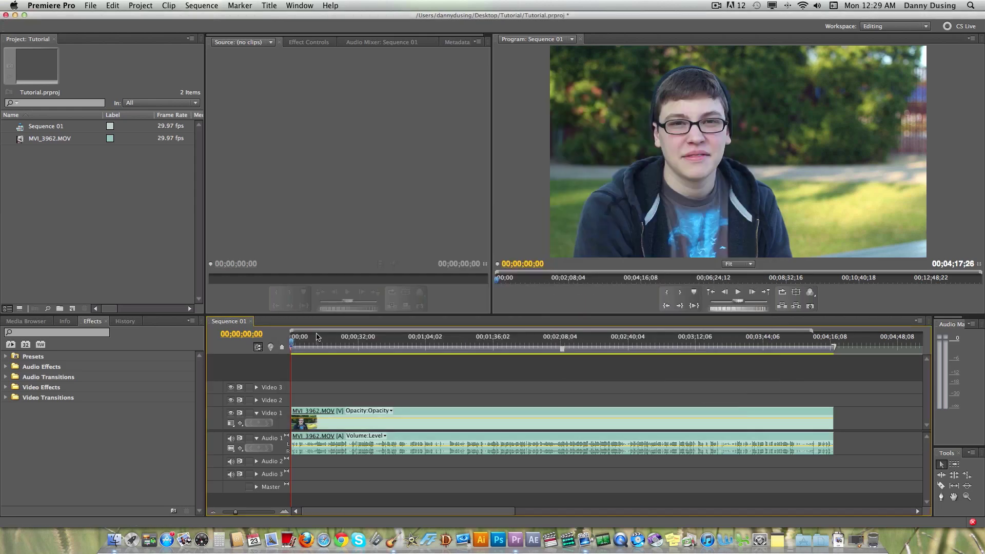